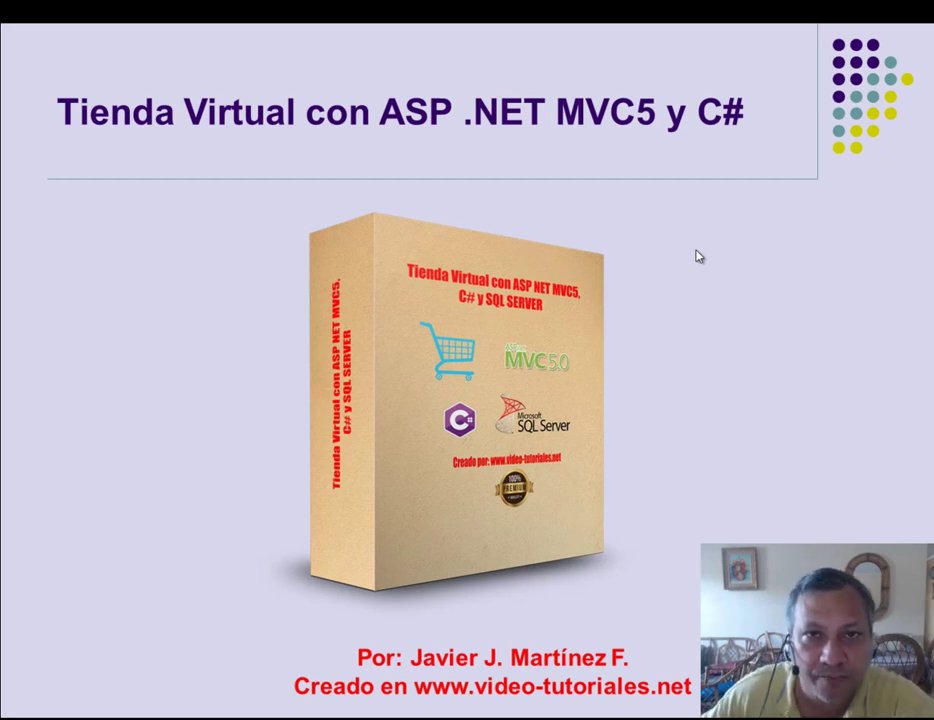
Step: Leave the PowerPoint title slide to reveal the course offer page in Firefox
key(alt+Tab)
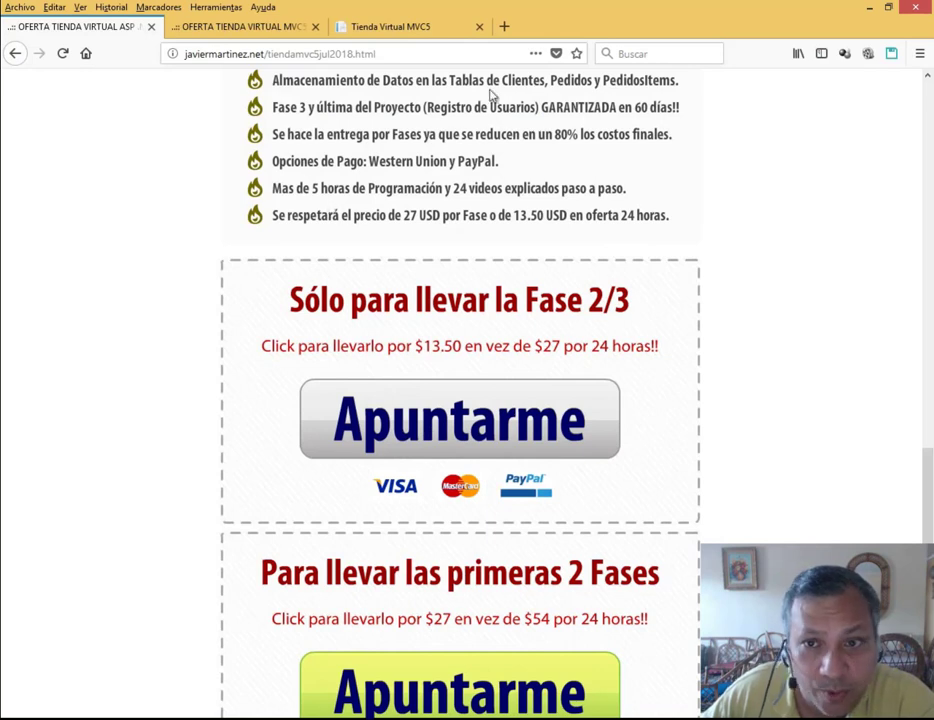
Step: Close the duplicate OFERTA course tab and switch to the Tienda Virtual MVC5 store tab
scroll(926, 165, up, 2)
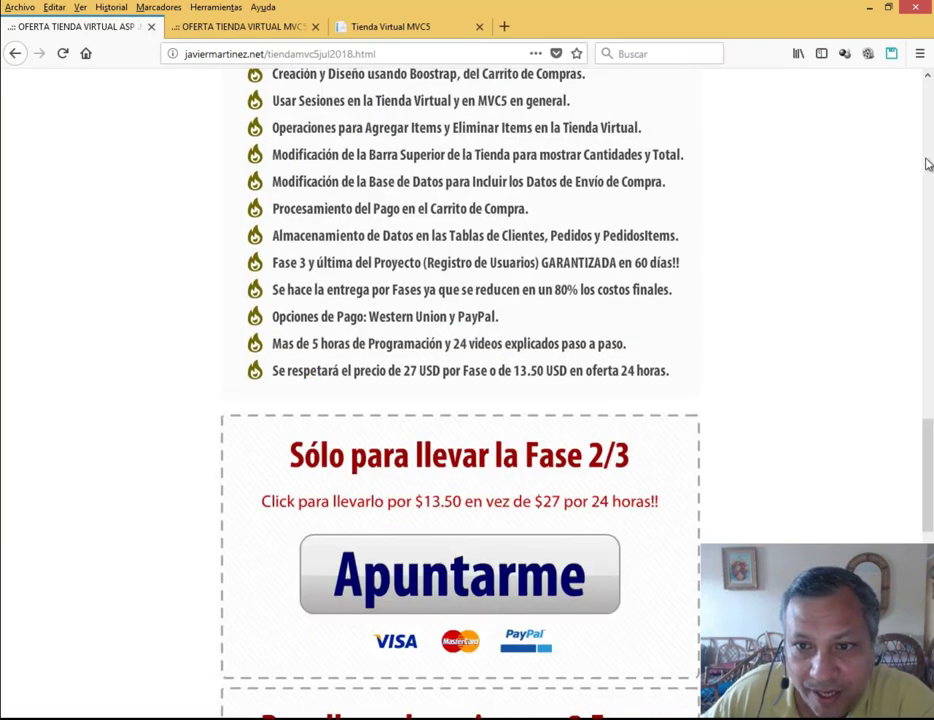
scroll(926, 163, up, 15)
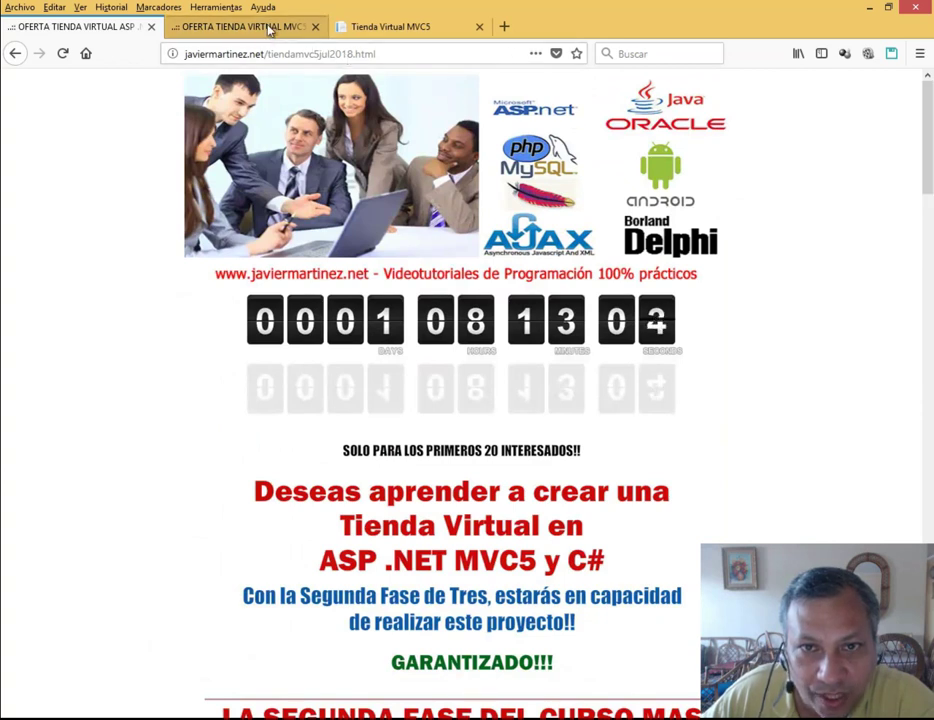
click(267, 27)
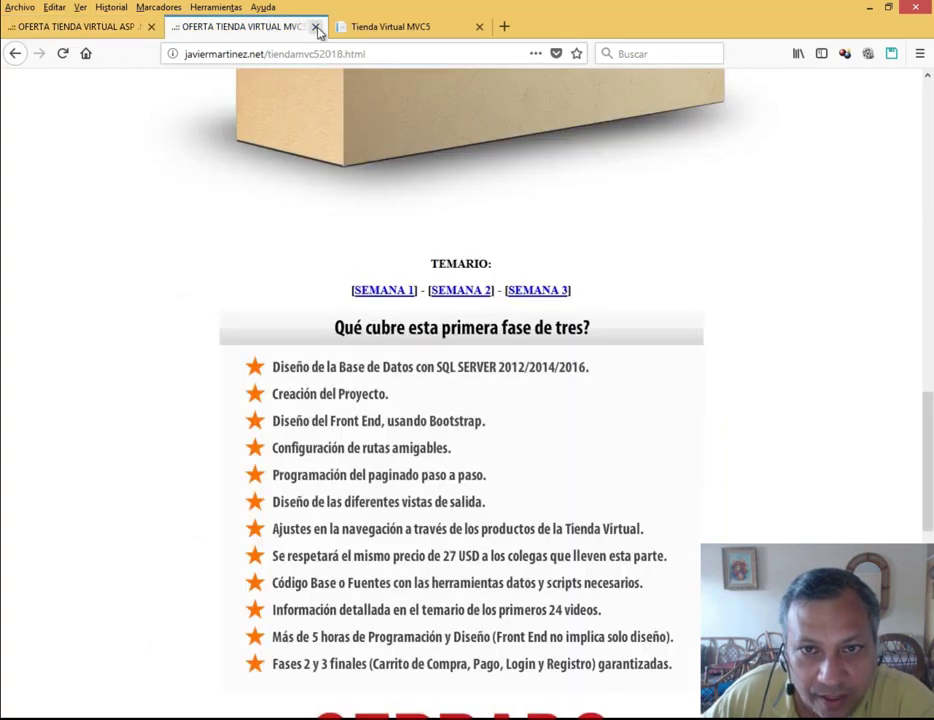
click(316, 27)
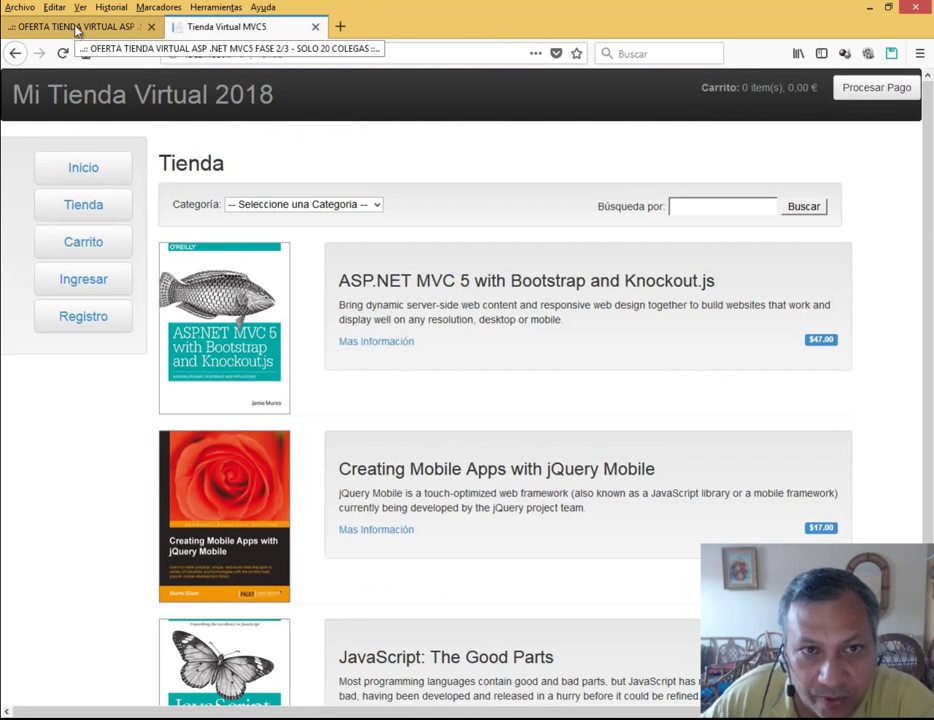
click(76, 28)
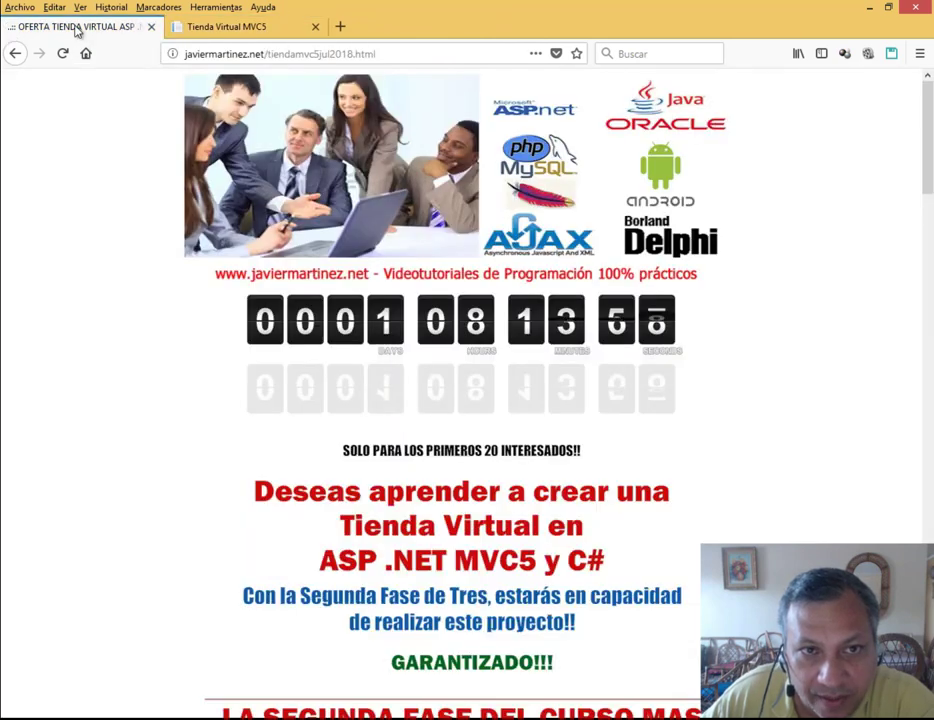
click(229, 29)
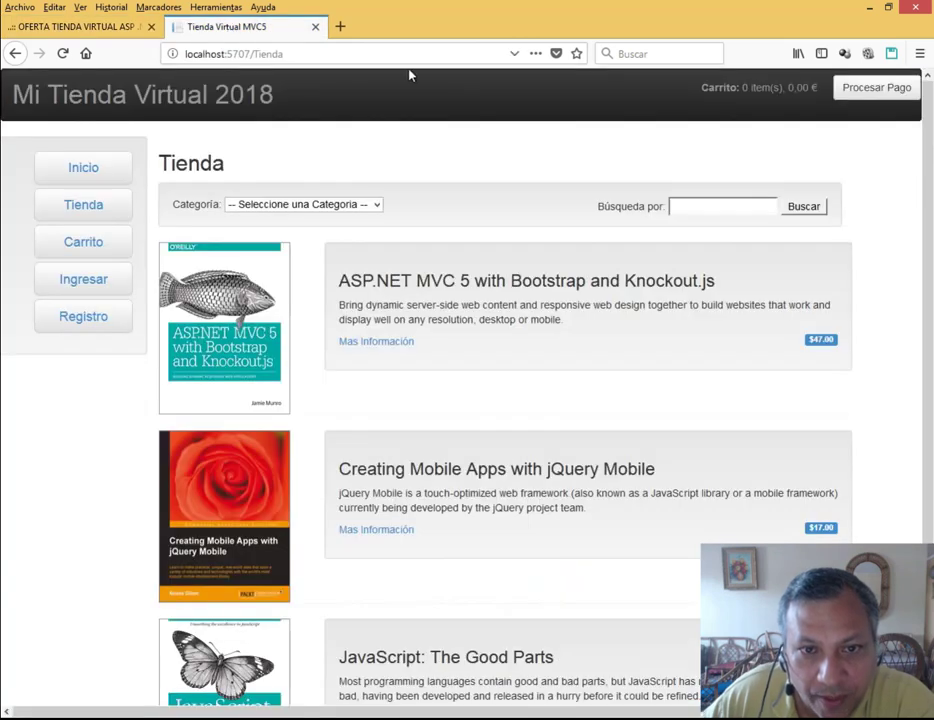
click(92, 172)
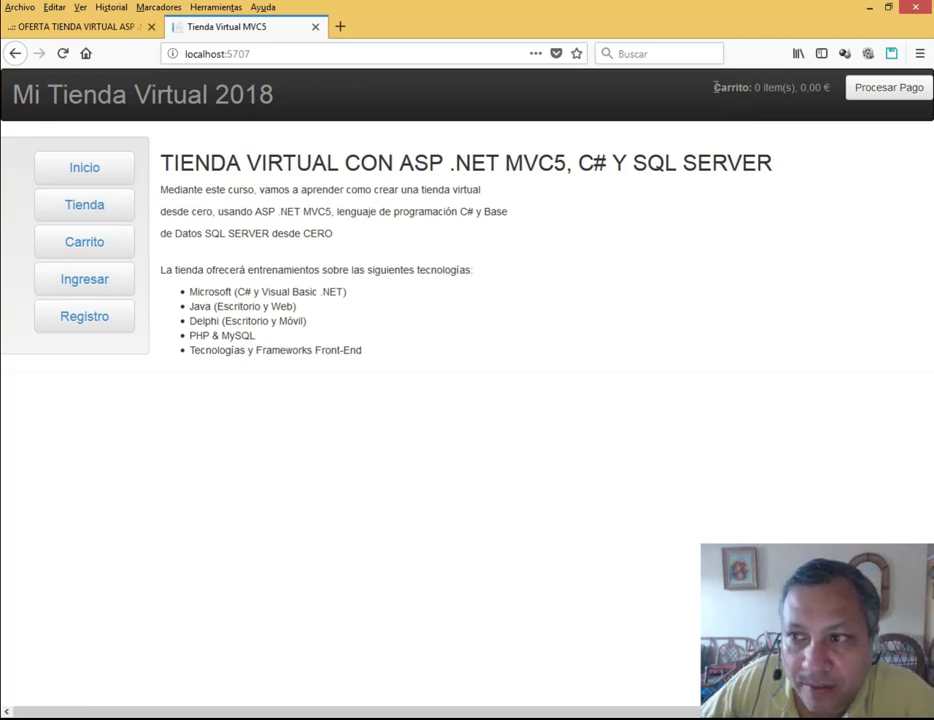
drag(714, 87, 817, 88)
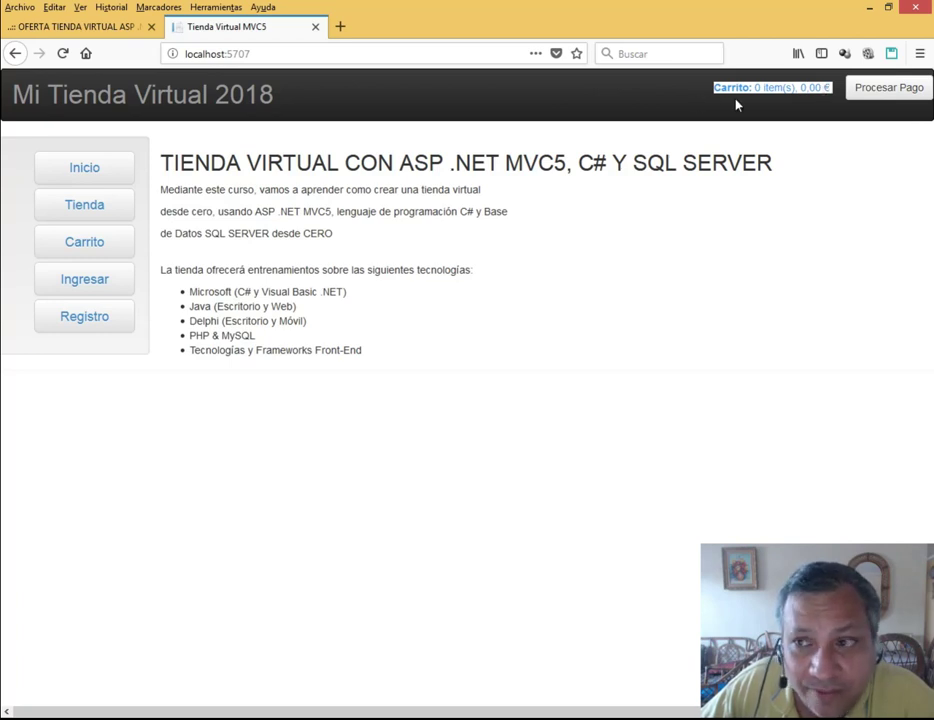
click(827, 90)
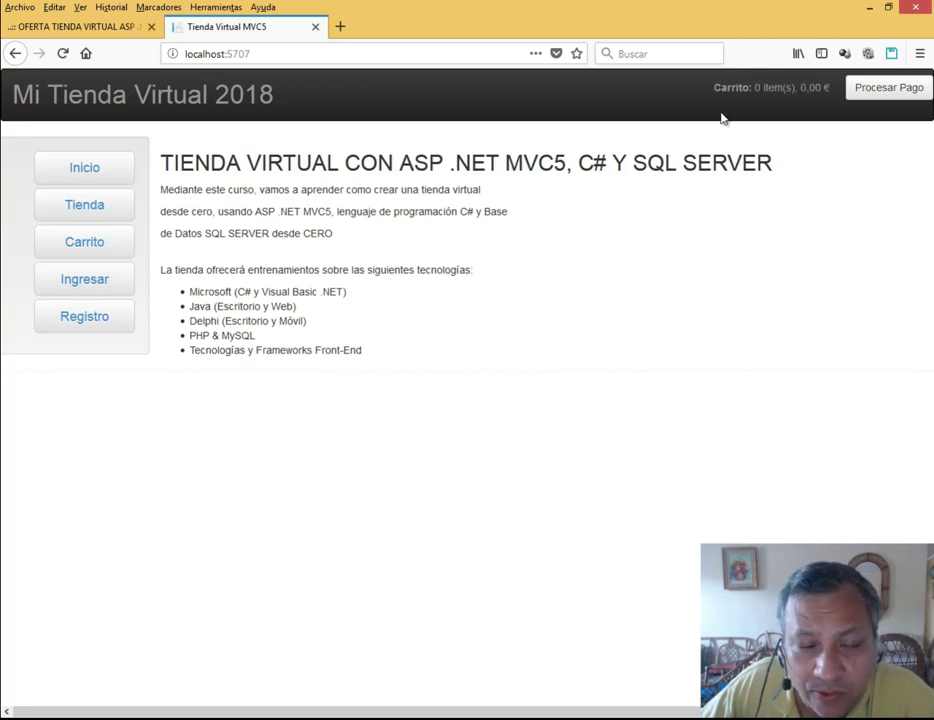
click(83, 208)
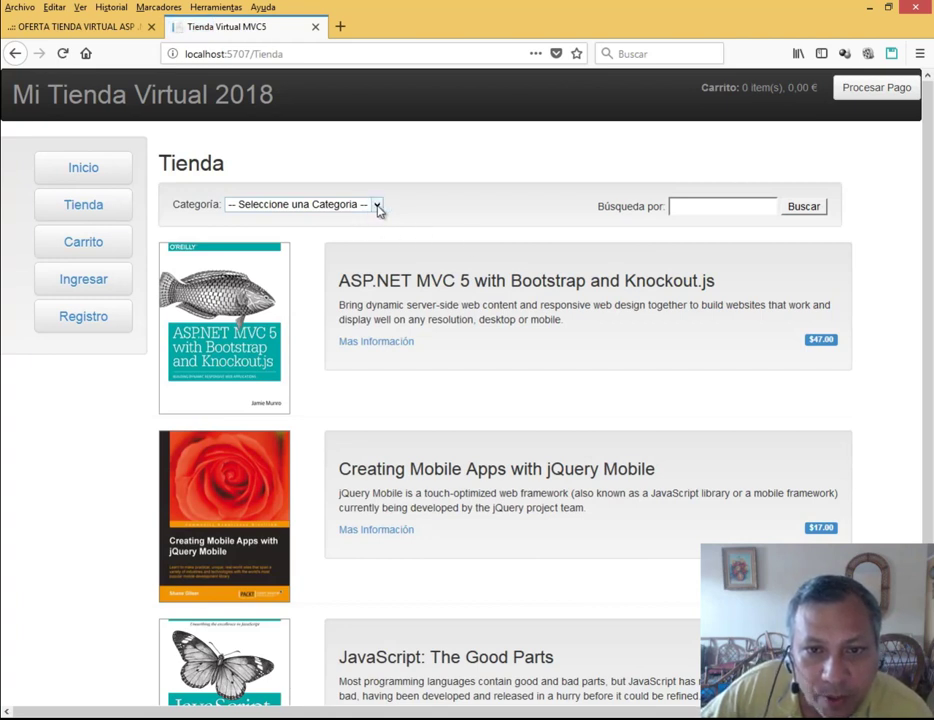
click(377, 205)
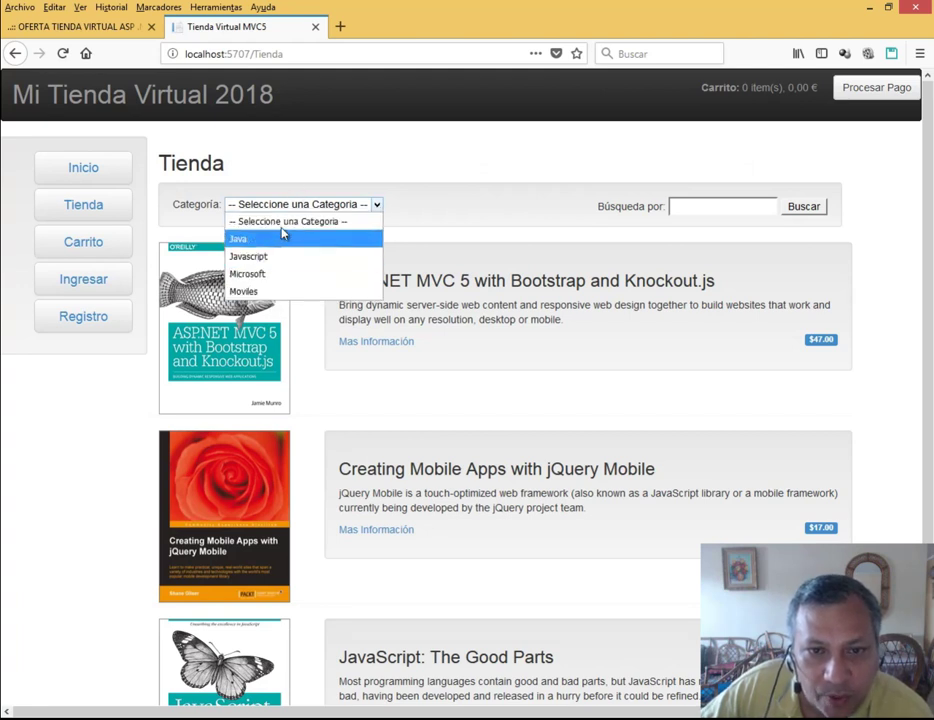
click(259, 274)
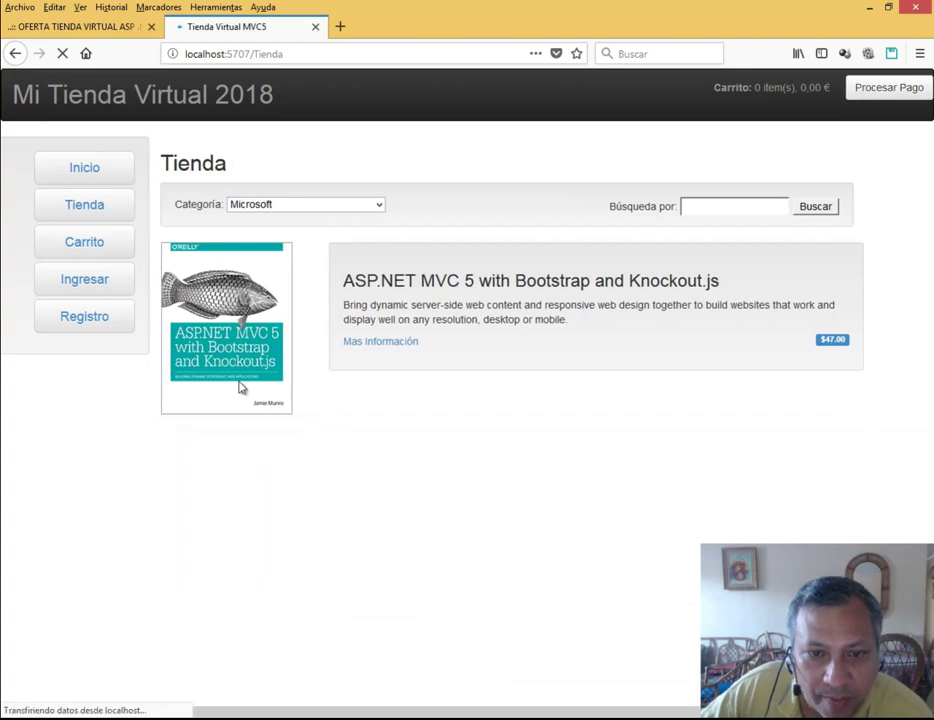
click(377, 207)
click(346, 220)
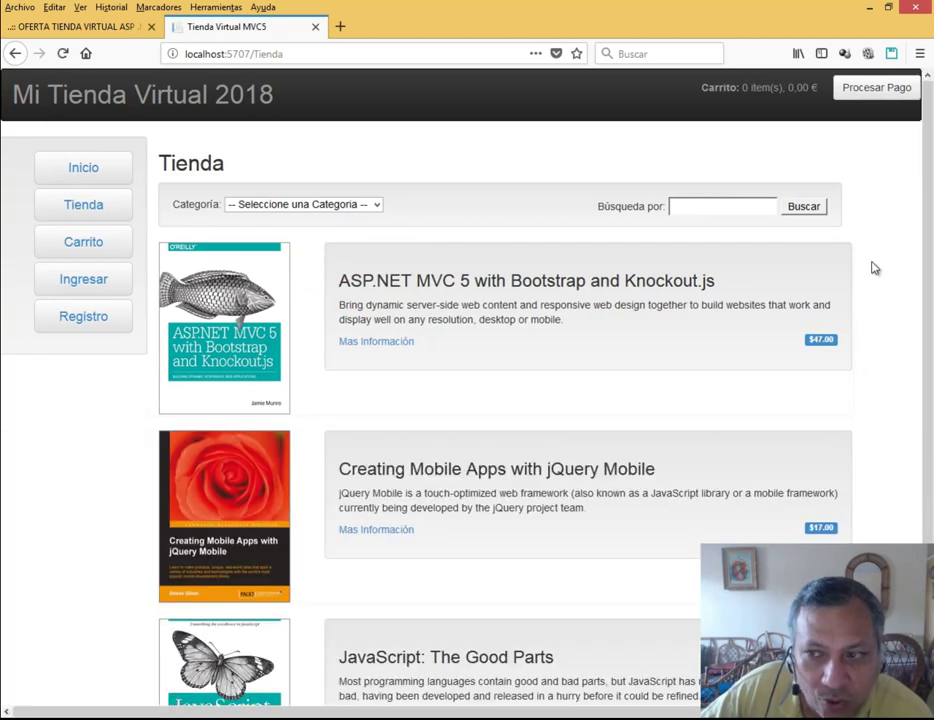
scroll(808, 456, down, 3)
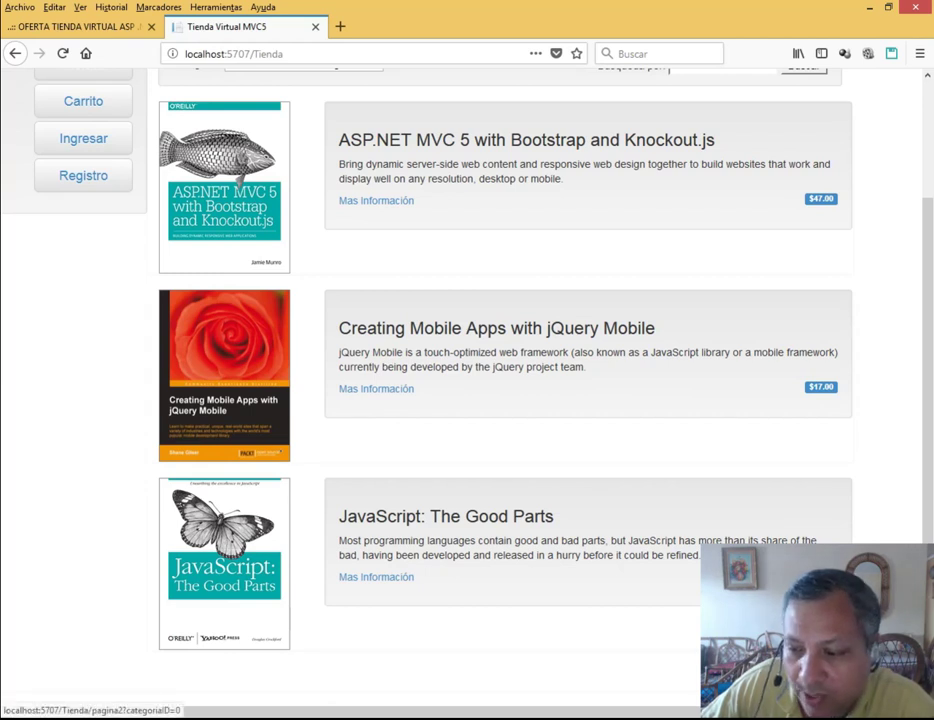
click(800, 680)
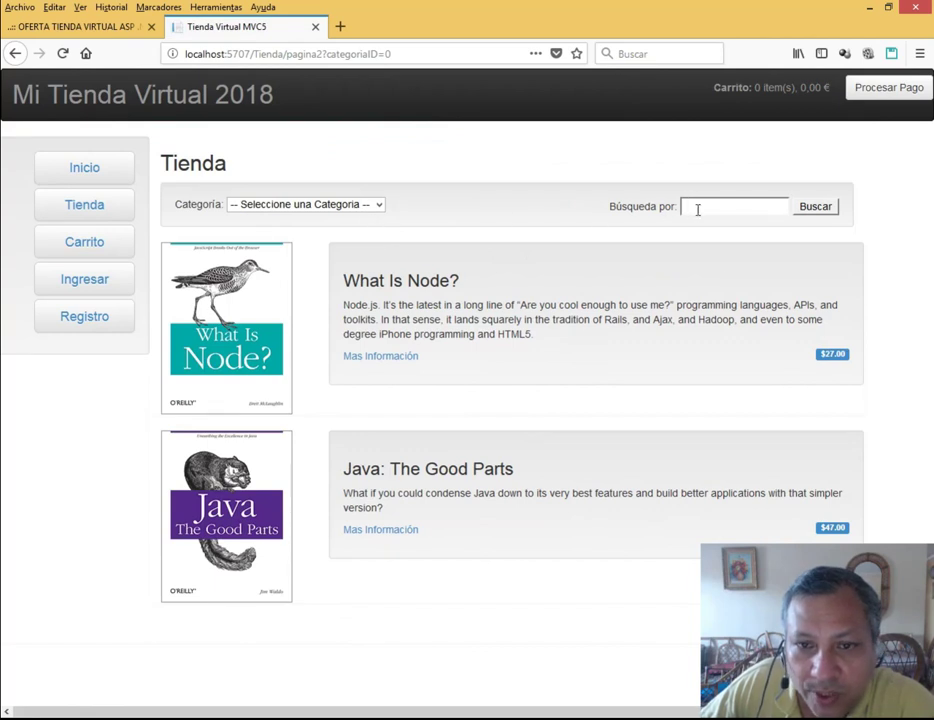
click(14, 55)
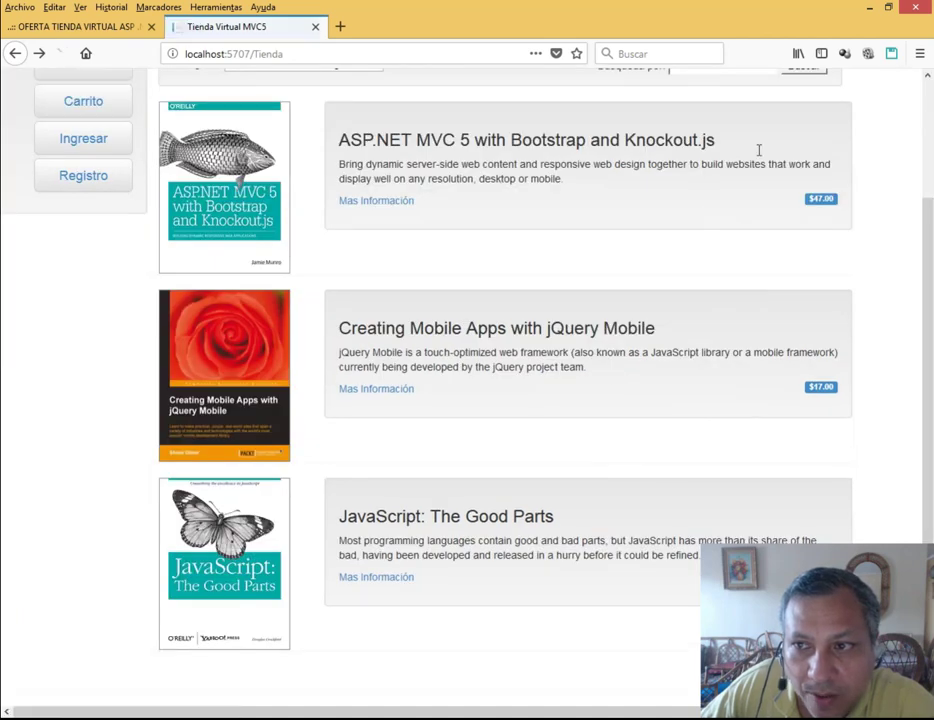
scroll(855, 171, up, 3)
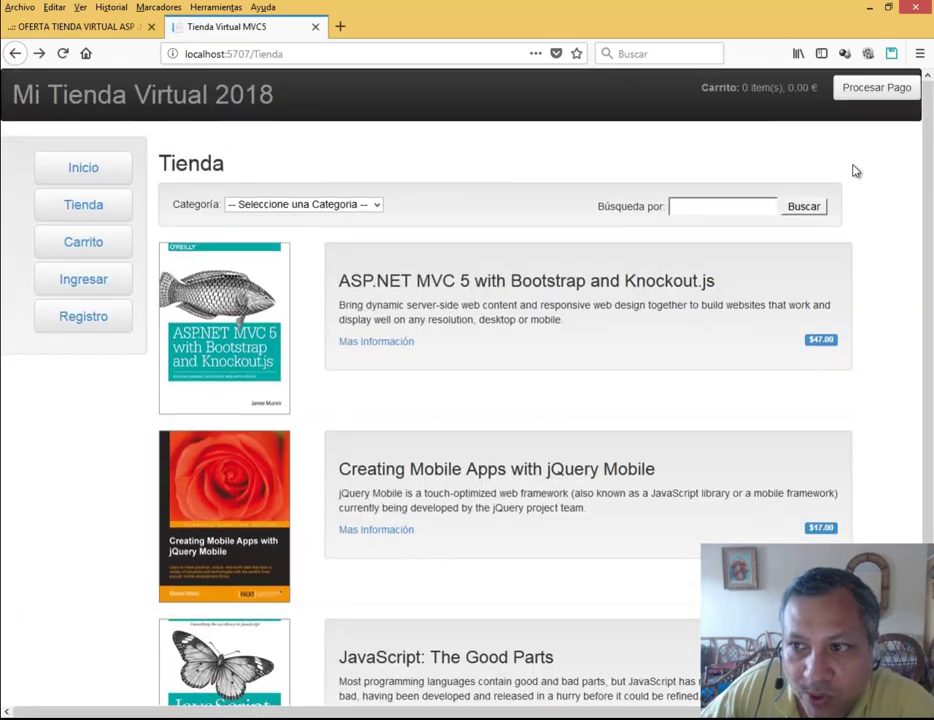
click(690, 208)
drag(930, 222, 930, 317)
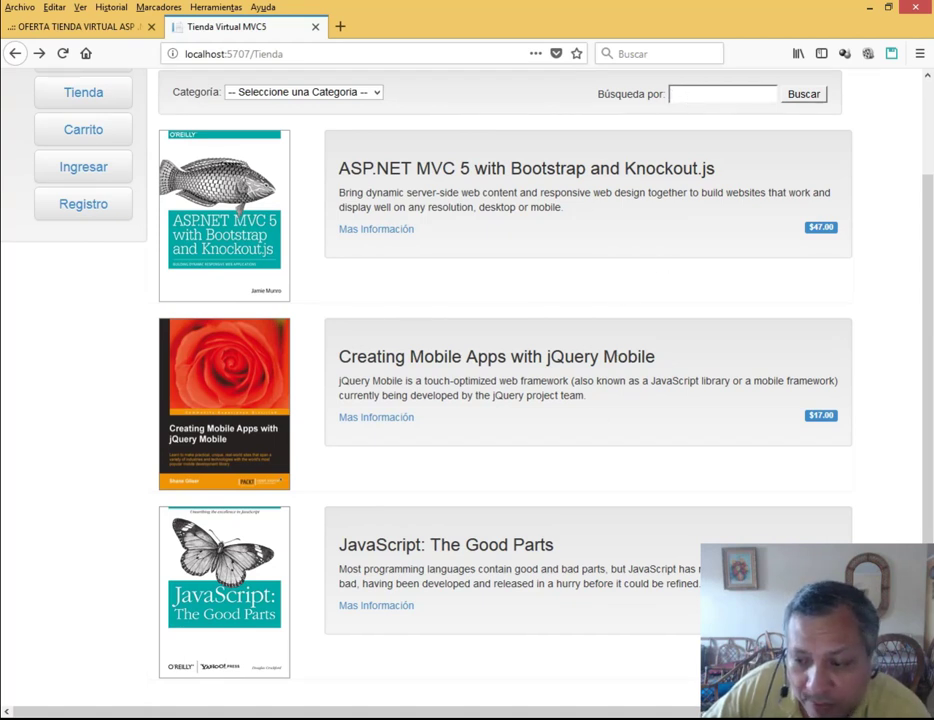
click(615, 476)
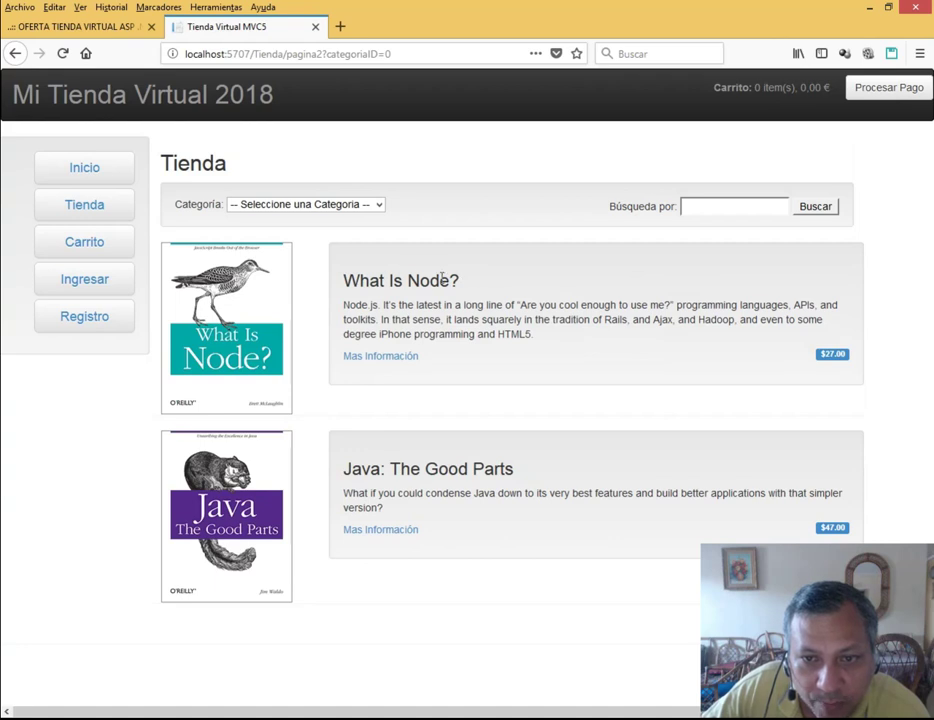
click(14, 55)
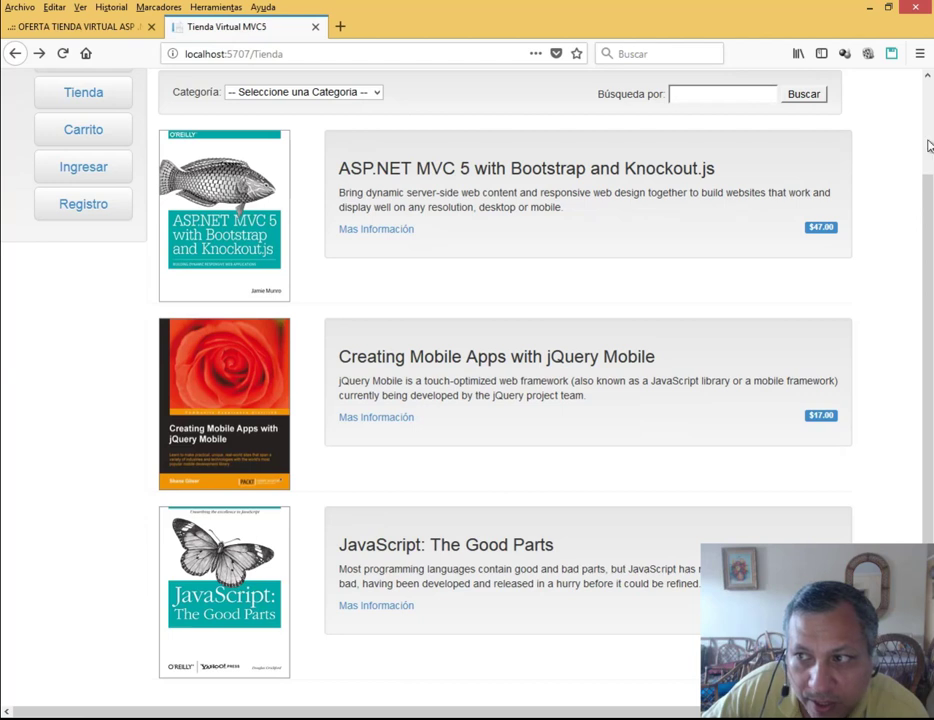
scroll(680, 100, up, 2)
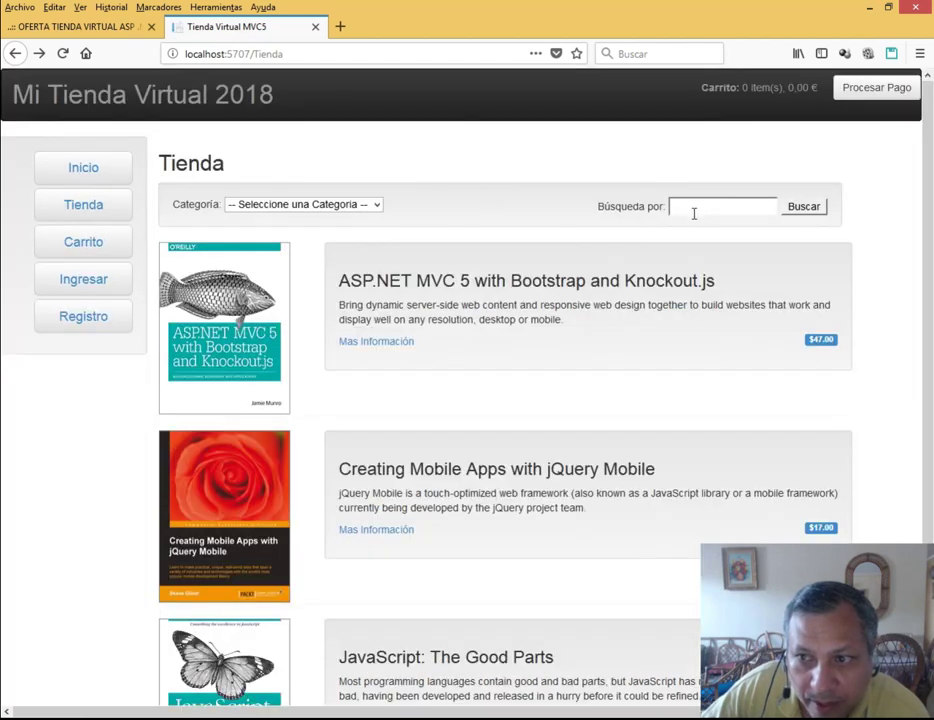
Step: Search the store for 'Node' within the Javascript category, narrowing results to What Is Node?
click(686, 208)
text(Node)
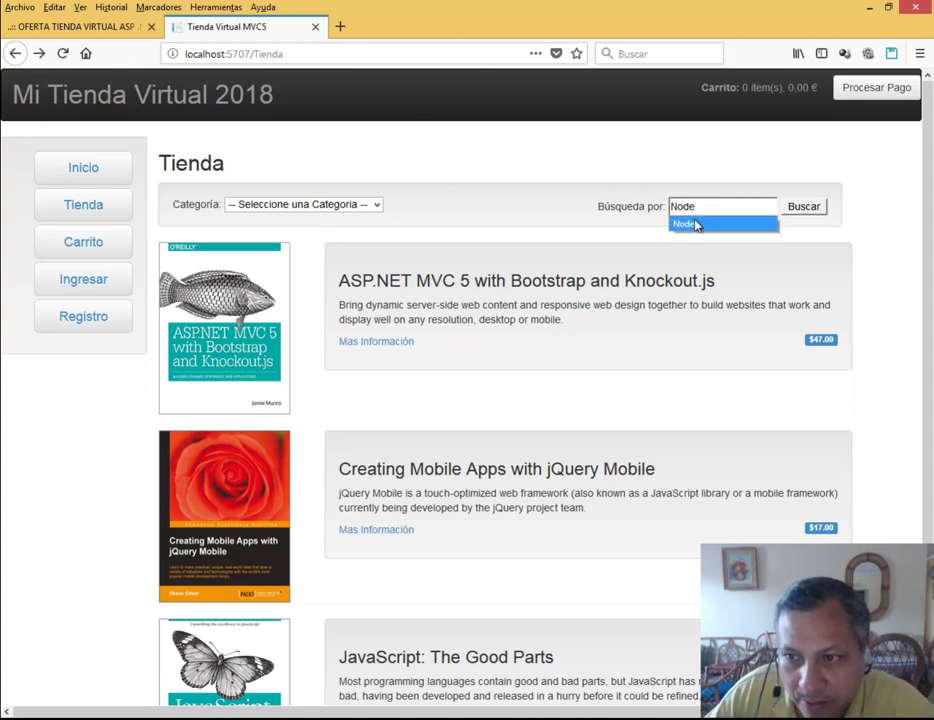
click(705, 224)
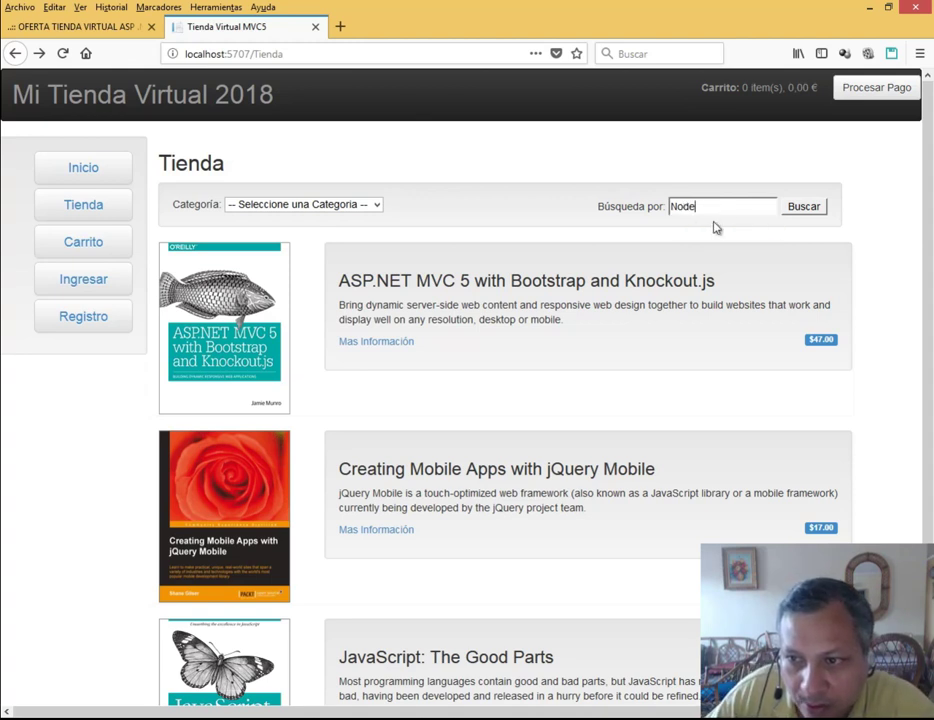
click(806, 208)
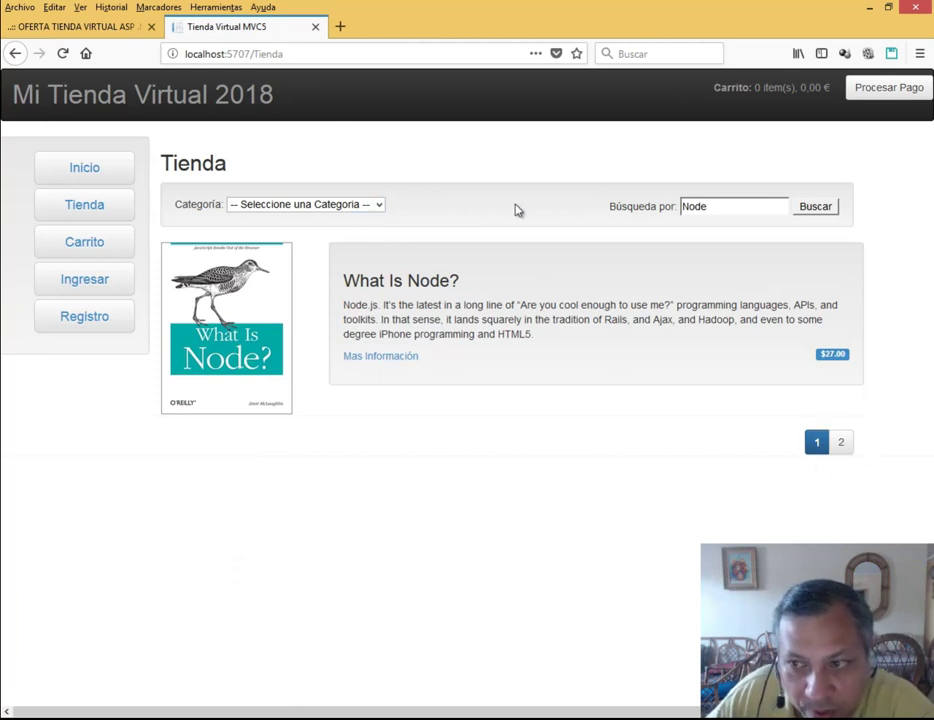
click(380, 206)
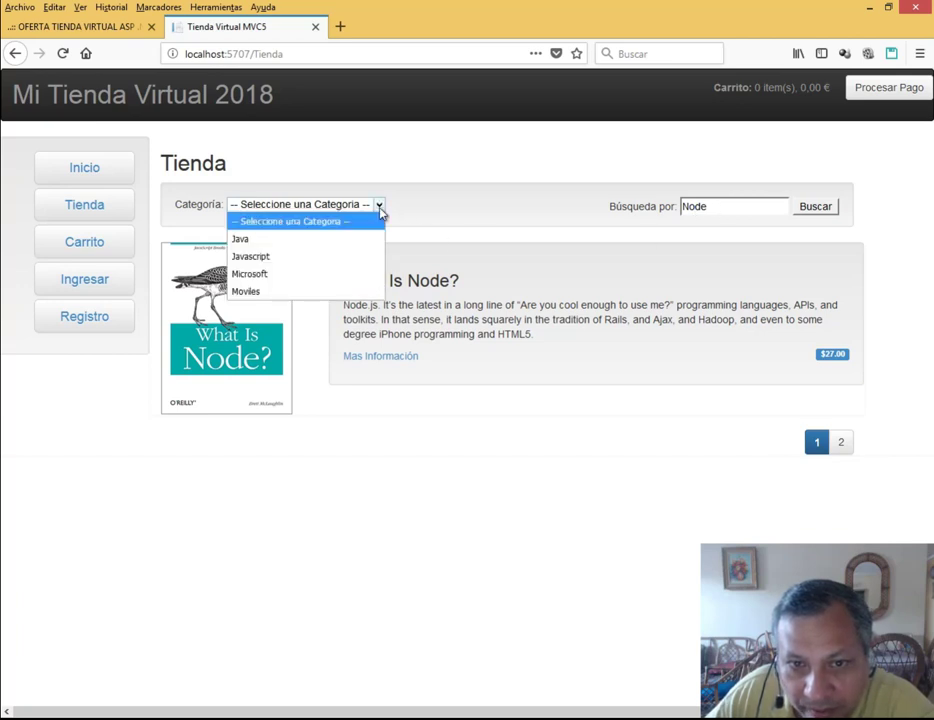
click(268, 260)
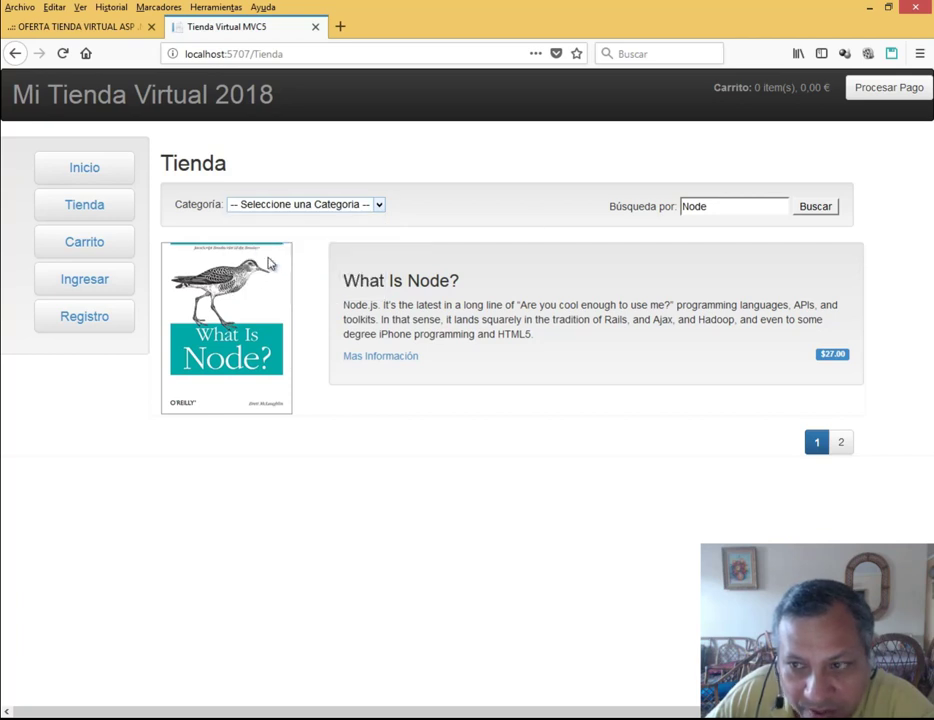
click(814, 217)
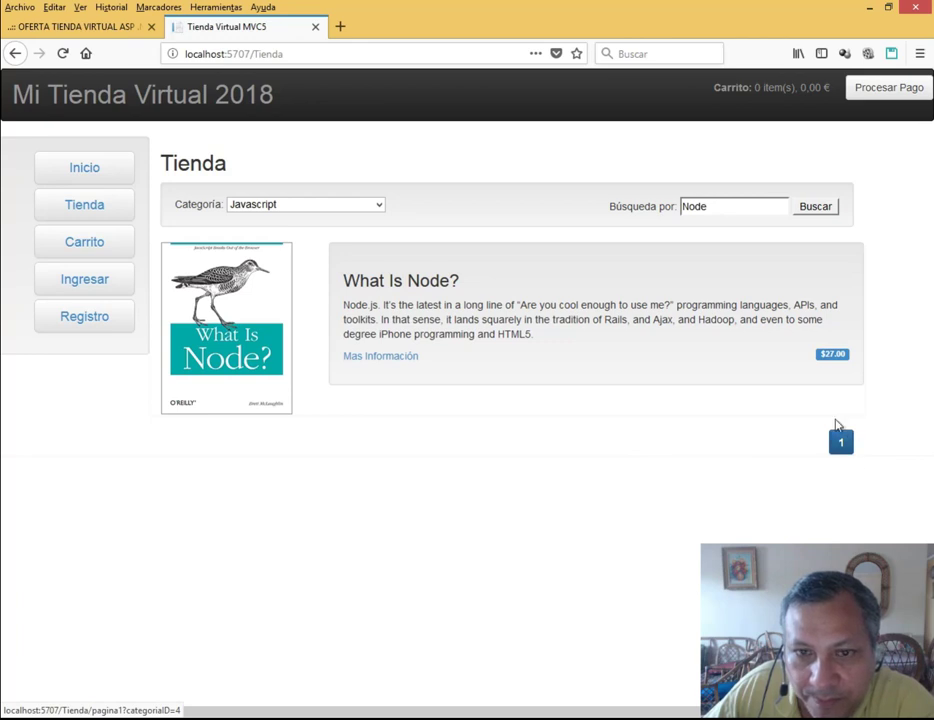
Step: Delete the 'Node' search term and reset Categoría to '-- Seleccione una Categoria --'
drag(724, 207, 605, 207)
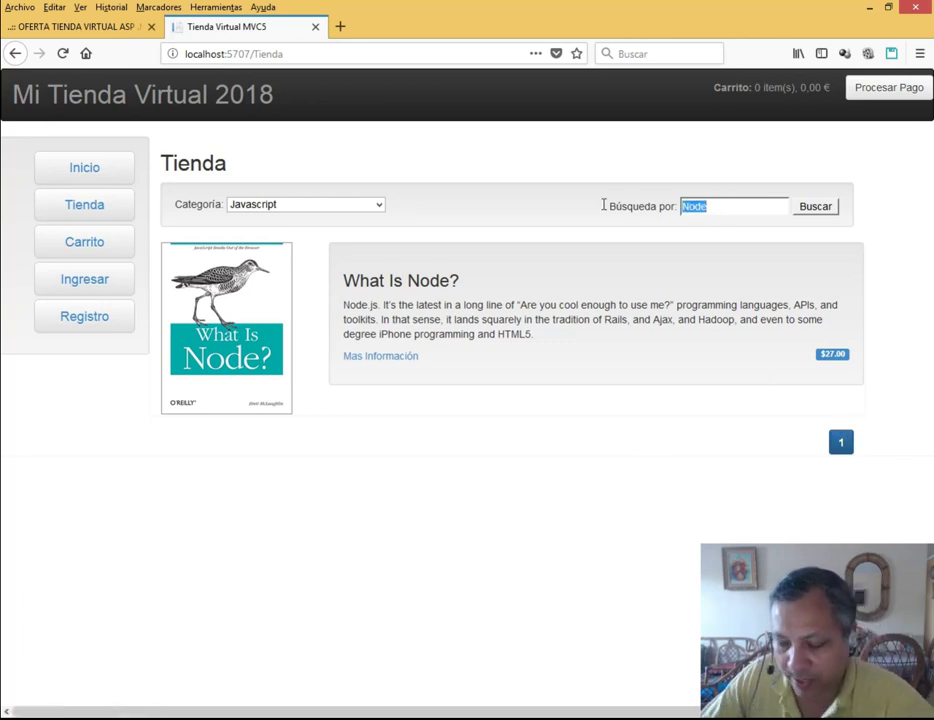
key(BackSpace)
click(379, 205)
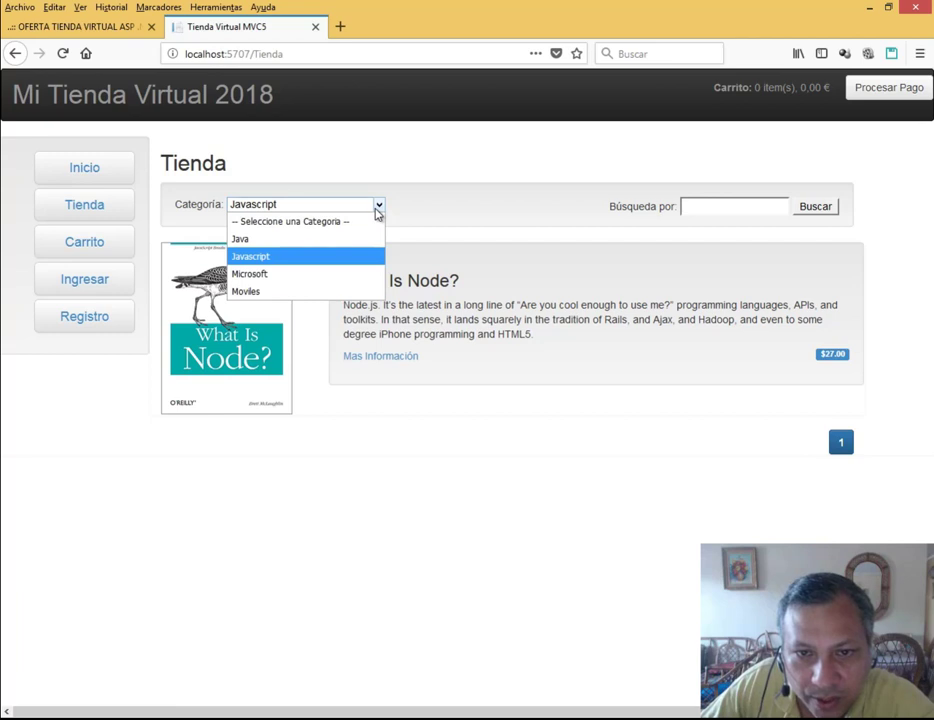
click(377, 203)
key(Up)
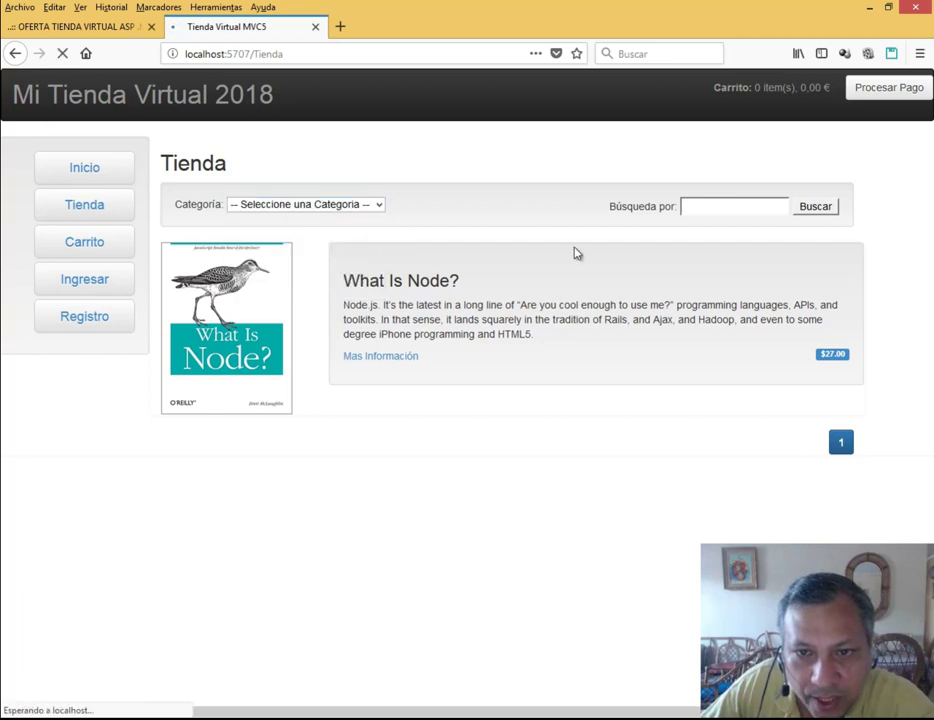
scroll(928, 278, down, 2)
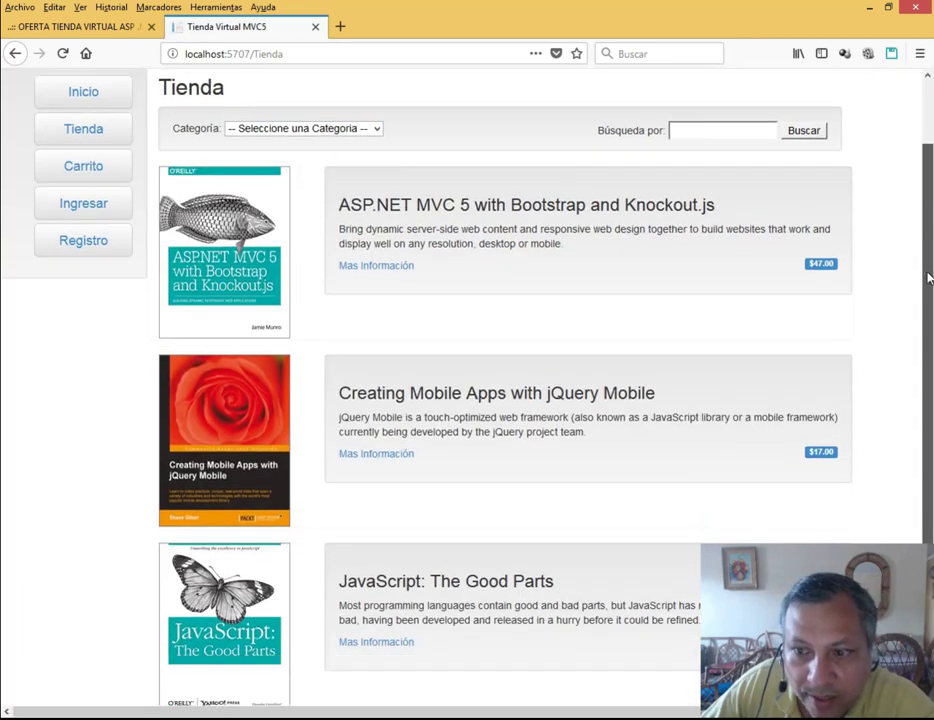
scroll(928, 278, down, 1)
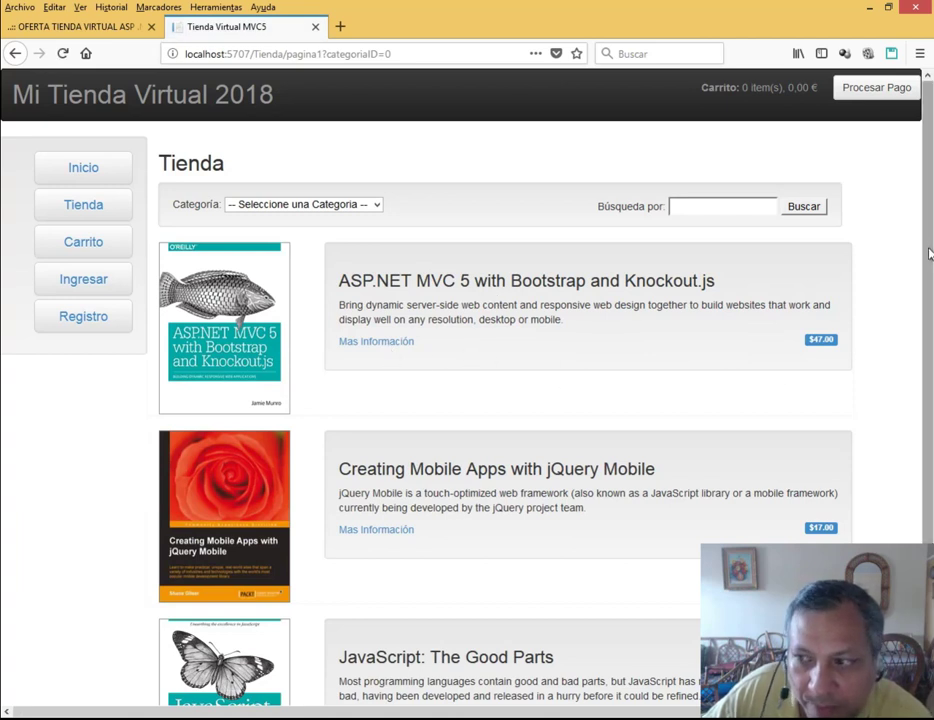
Step: Add two copies of ASP.NET MVC 5 with Bootstrap and Knockout.js to the cart, totalling 94,00 €
scroll(834, 371, down, 1)
scroll(496, 386, up, 1)
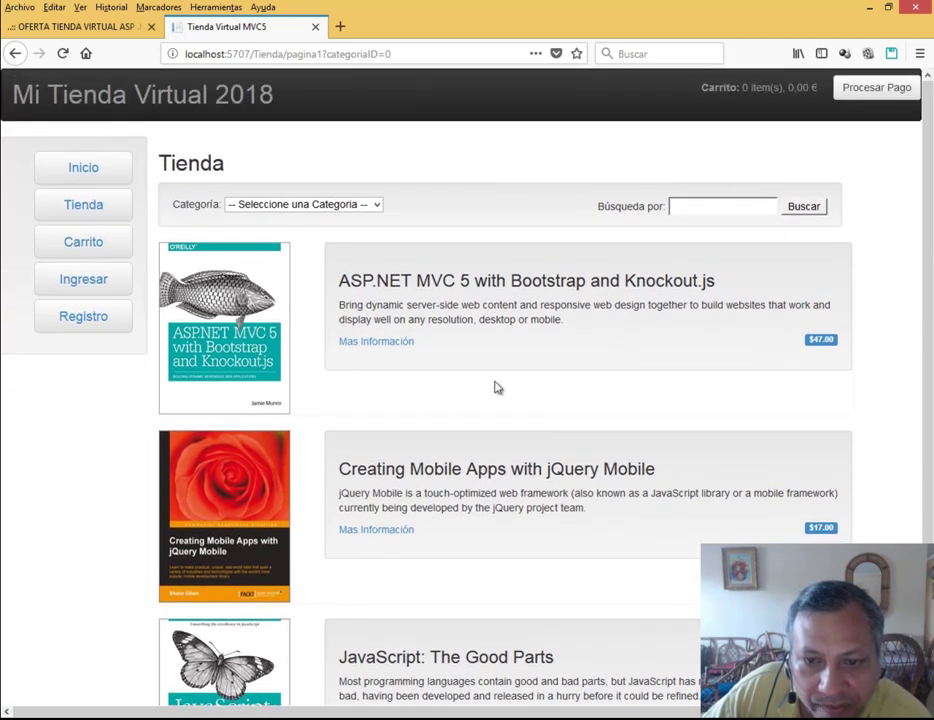
click(376, 343)
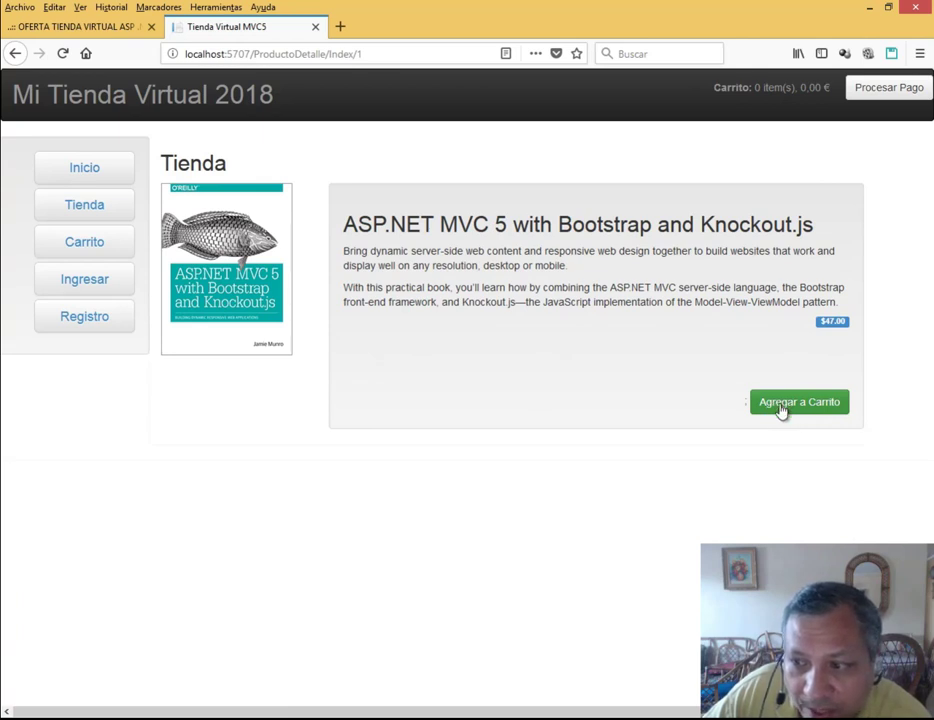
click(781, 409)
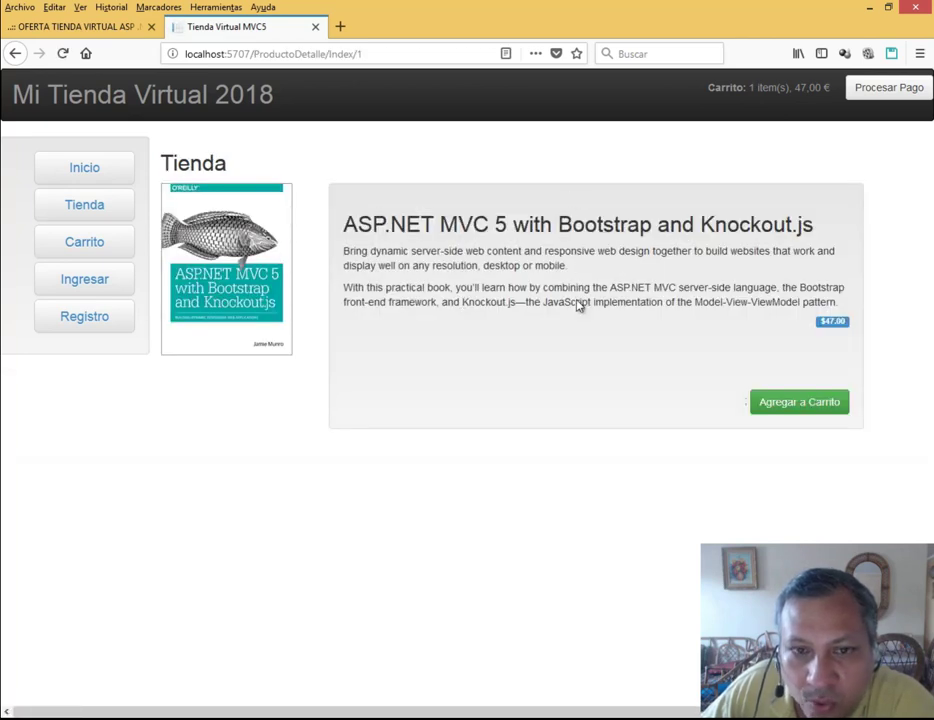
click(810, 404)
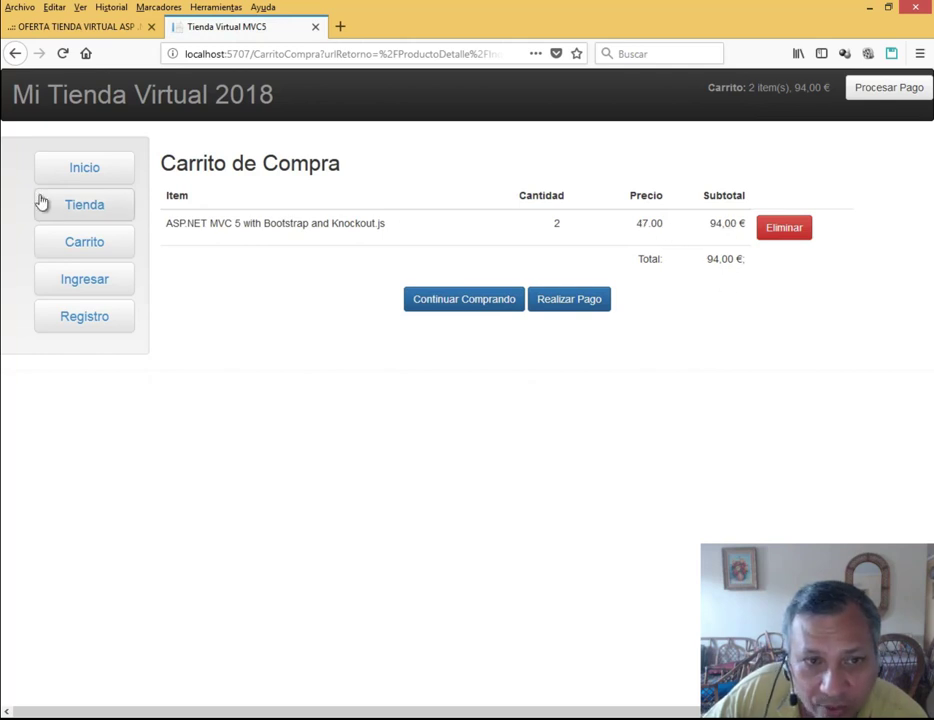
Step: Add JavaScript: The Good Parts to the cart (3 items, 111,00 €) and return to the catalog
click(92, 205)
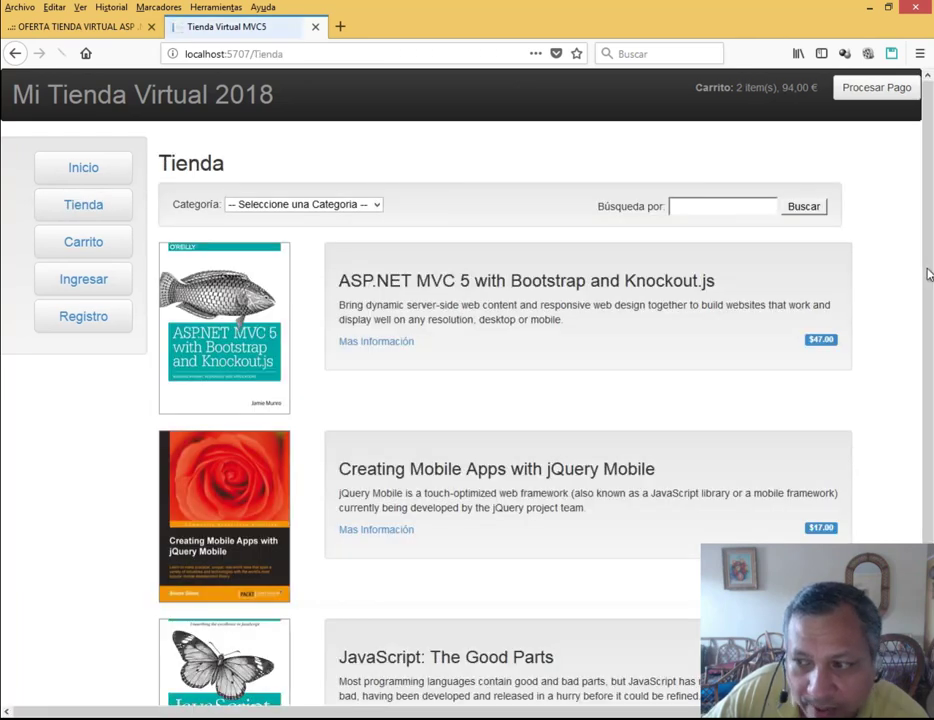
scroll(926, 290, down, 3)
click(396, 579)
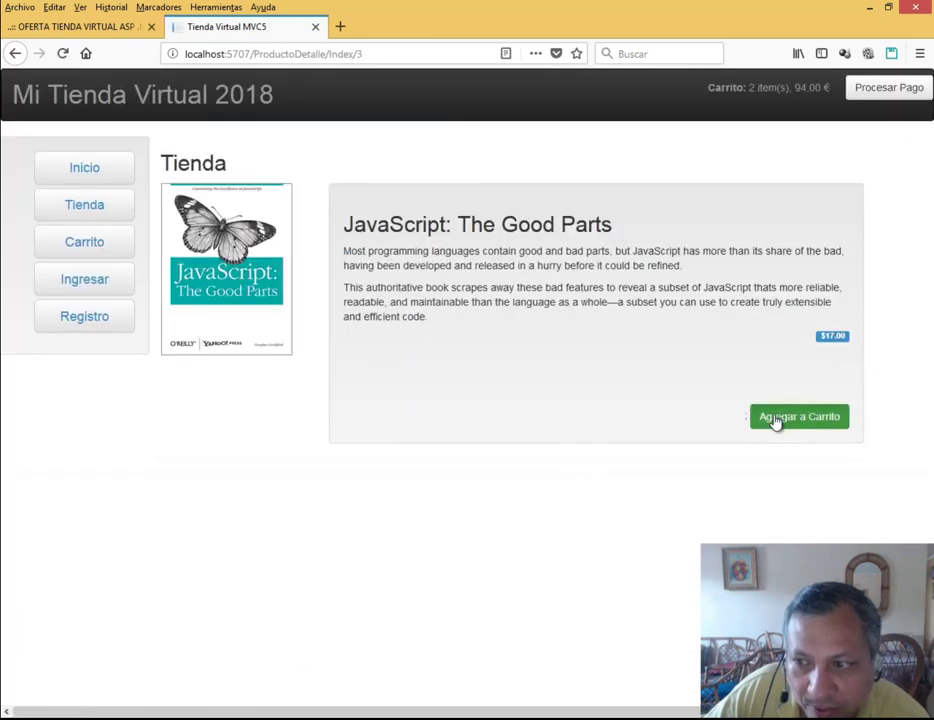
click(776, 420)
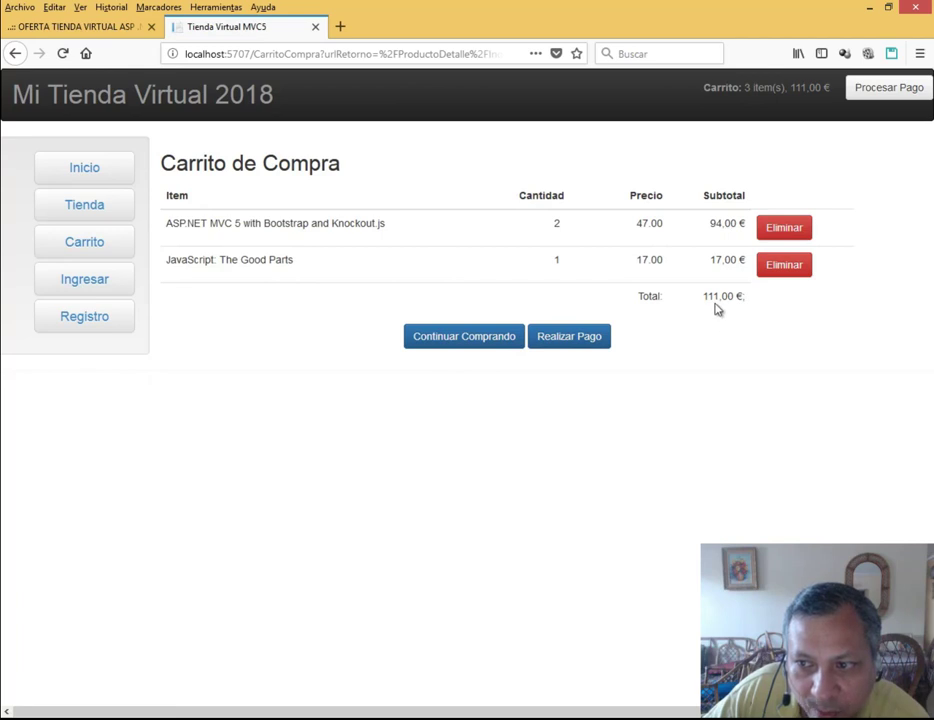
click(90, 210)
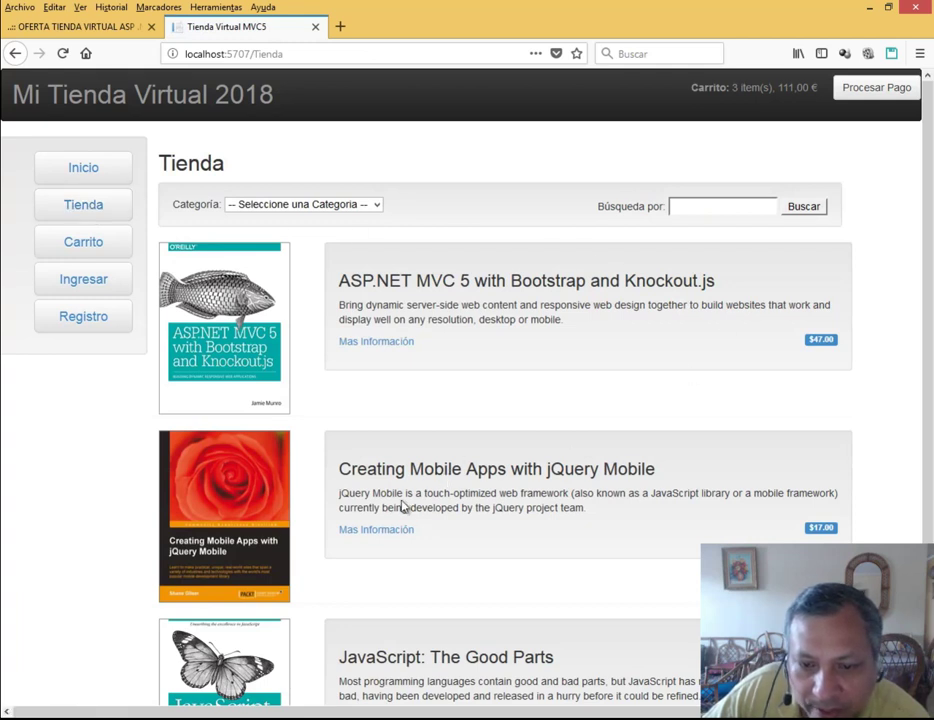
scroll(924, 400, down, 3)
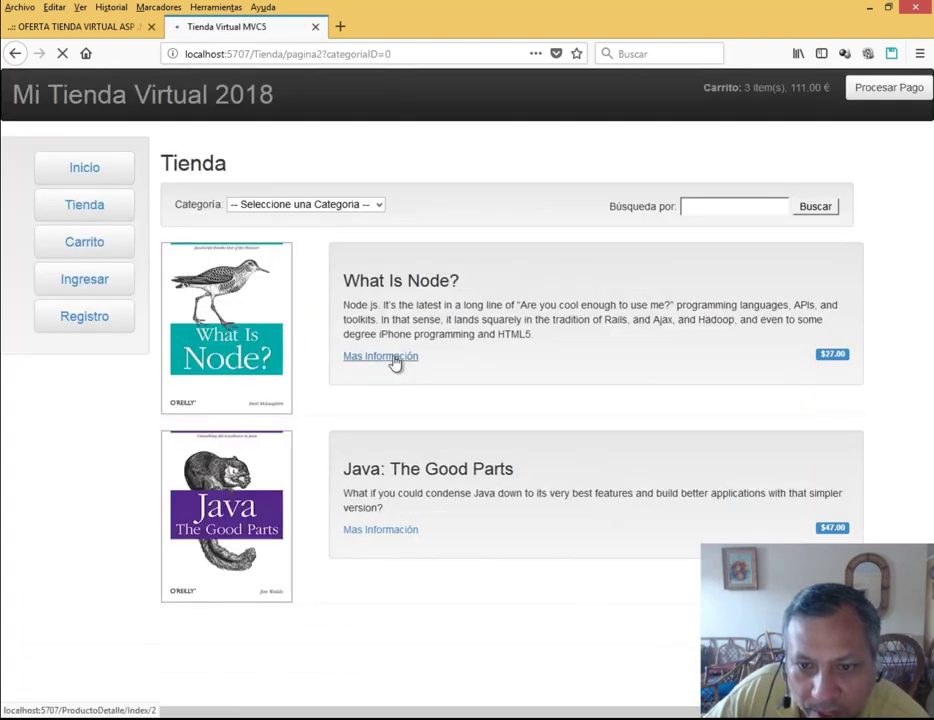
Step: Add What Is Node? to the cart (4 items, 138,00 €) and verify 138 − 94 in Calculator
click(393, 357)
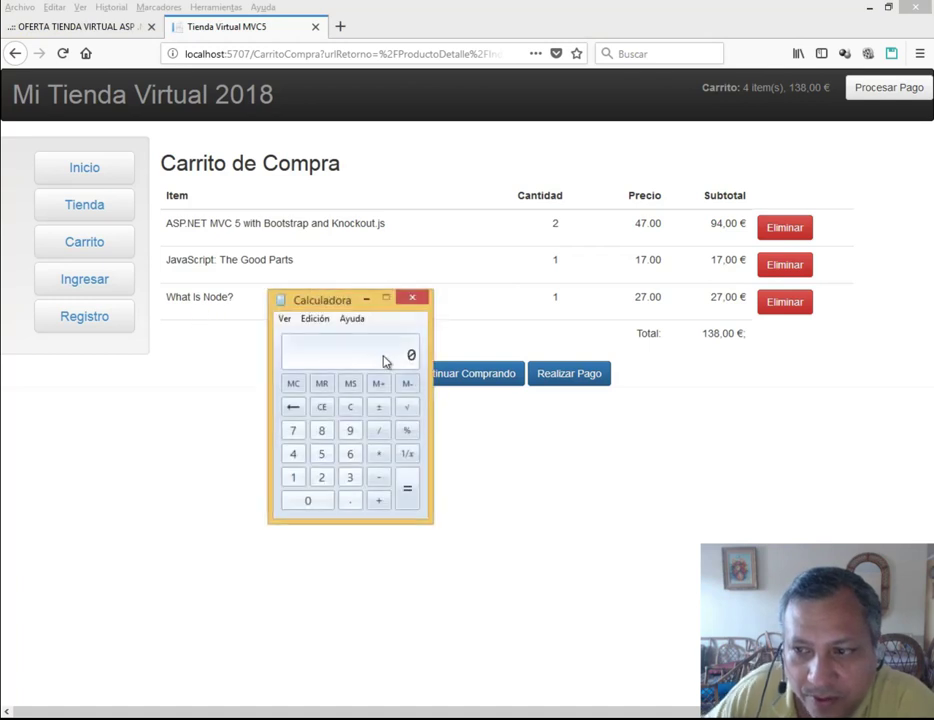
text(8 -)
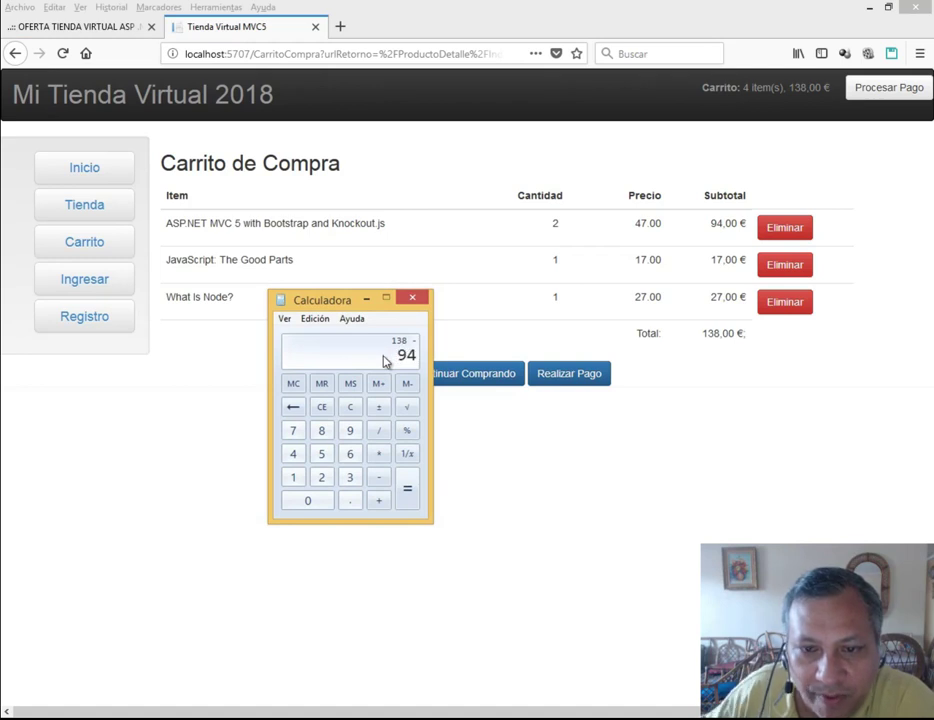
key(Return)
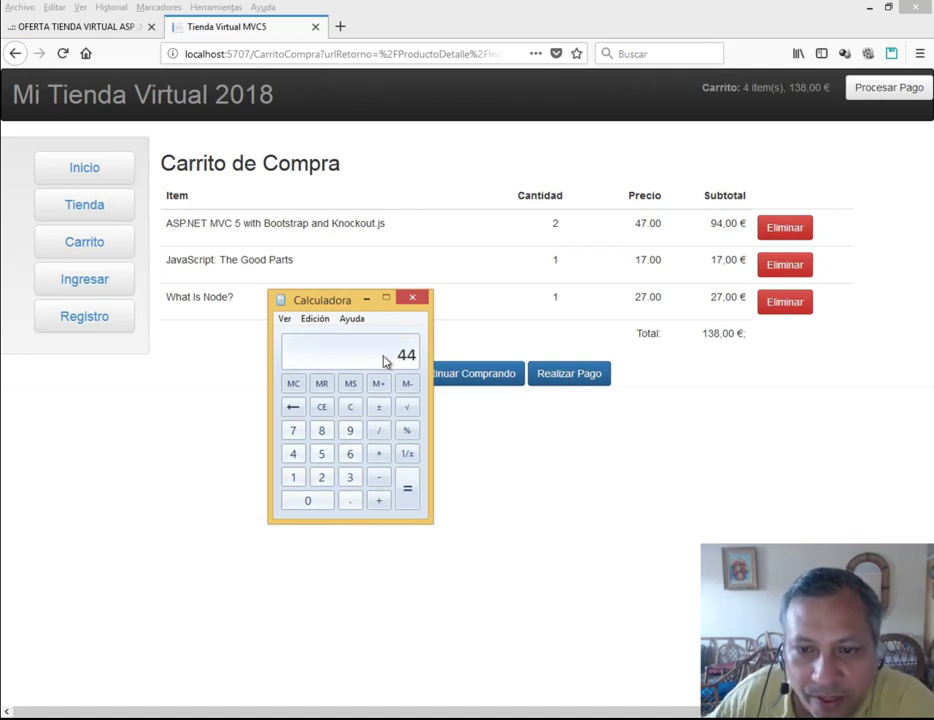
click(413, 301)
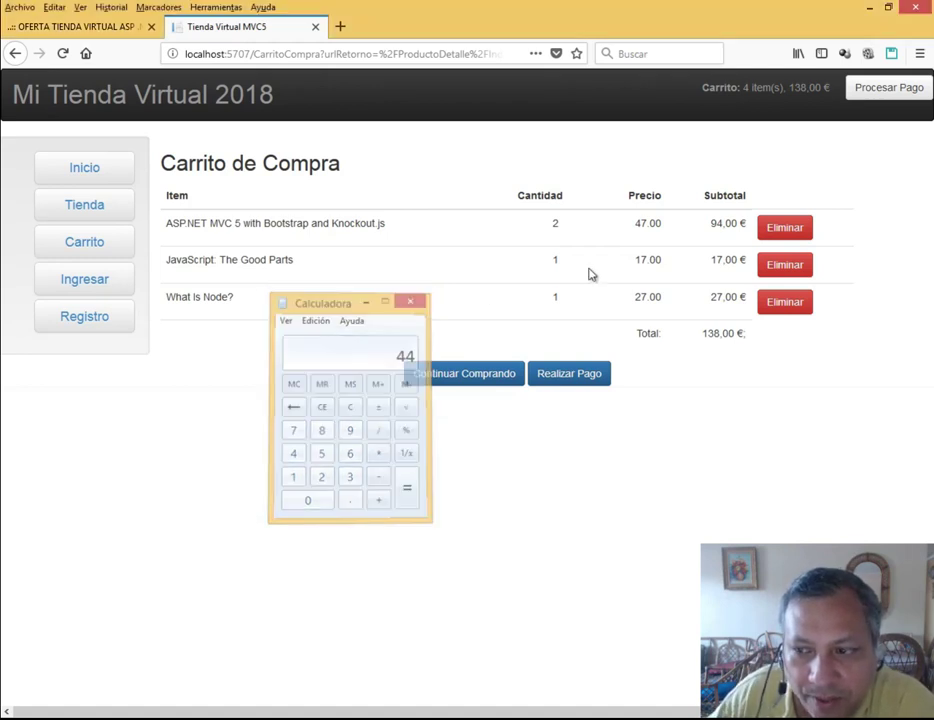
Step: Remove the ASP.NET MVC 5 book, leaving 44,00 €, and proceed to Realizar Pago
click(787, 229)
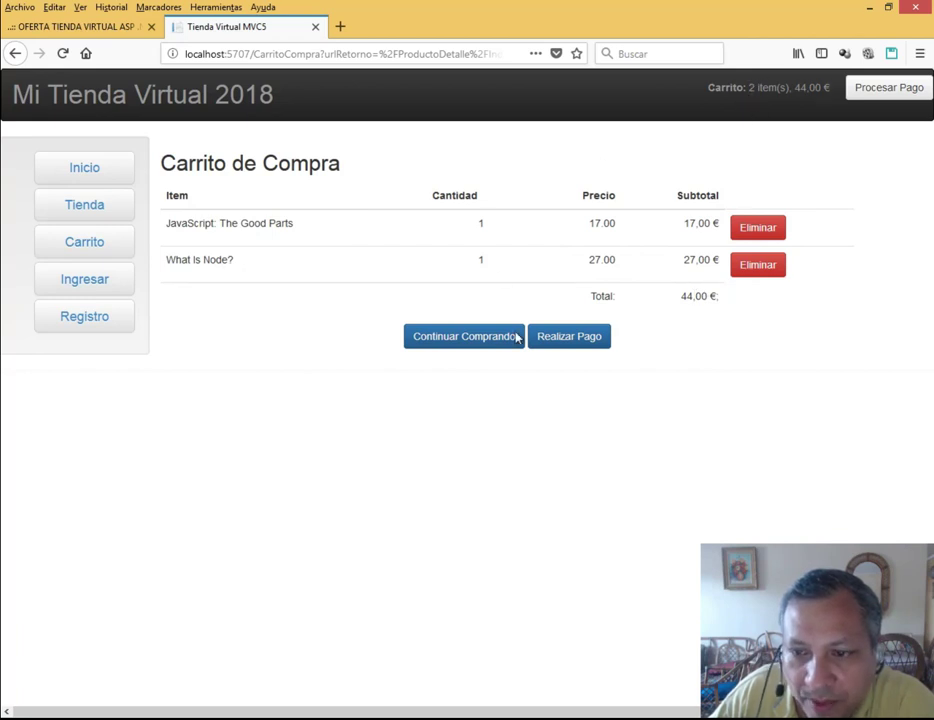
click(568, 338)
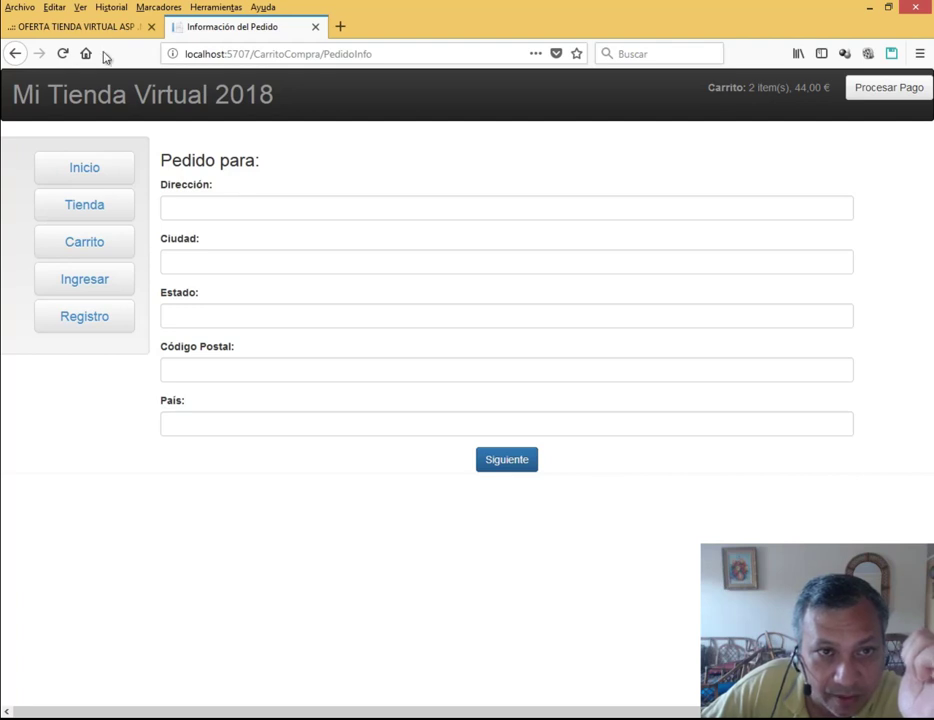
click(75, 27)
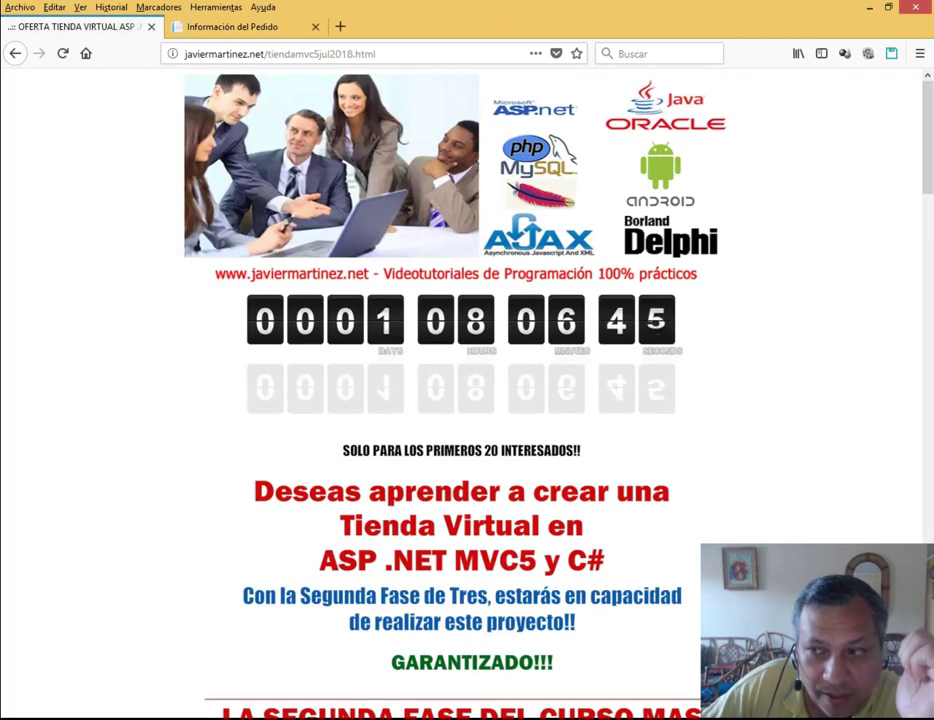
drag(928, 127, 928, 560)
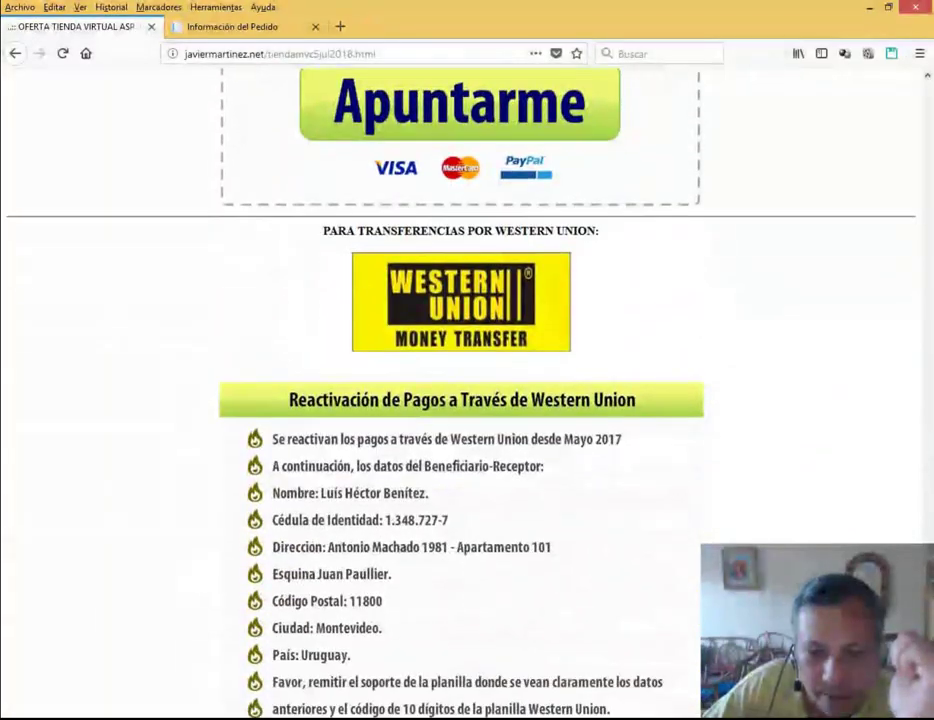
click(229, 30)
Step: Enter the street address in the delivery form's Dirección field
click(215, 206)
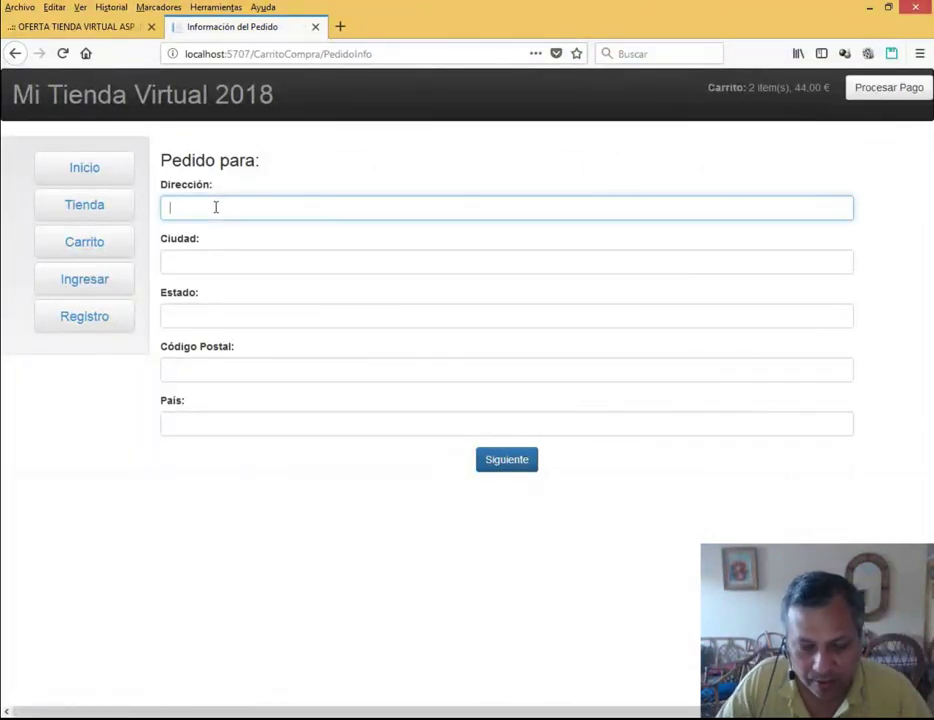
text(ubanzi)
key(BackSpace)
key(BackSpace)
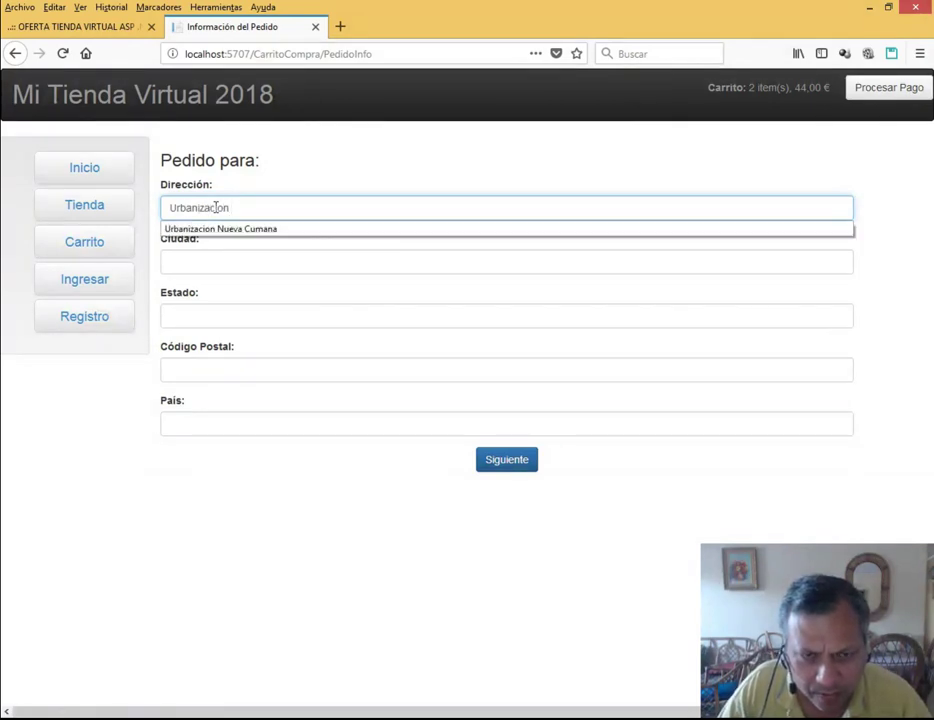
text(Rom)
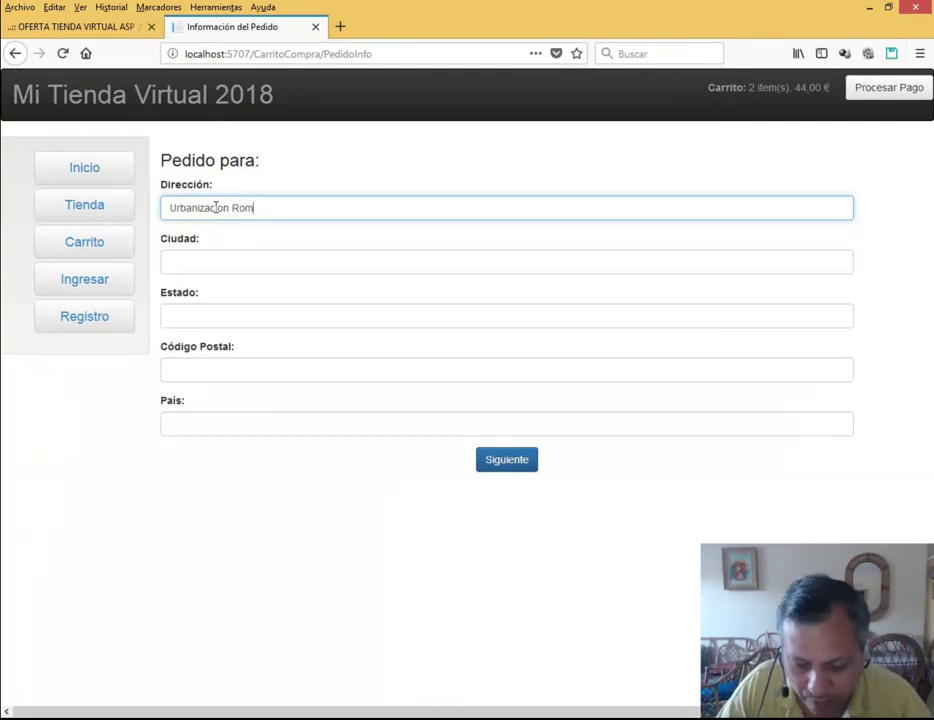
text(ulo Gallegos)
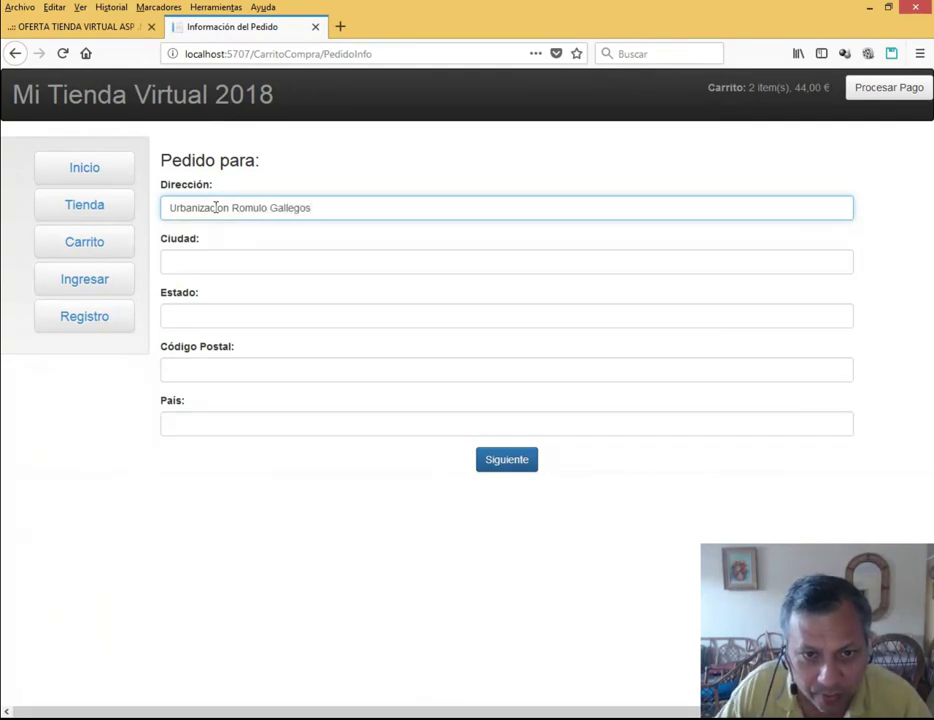
key(Tab)
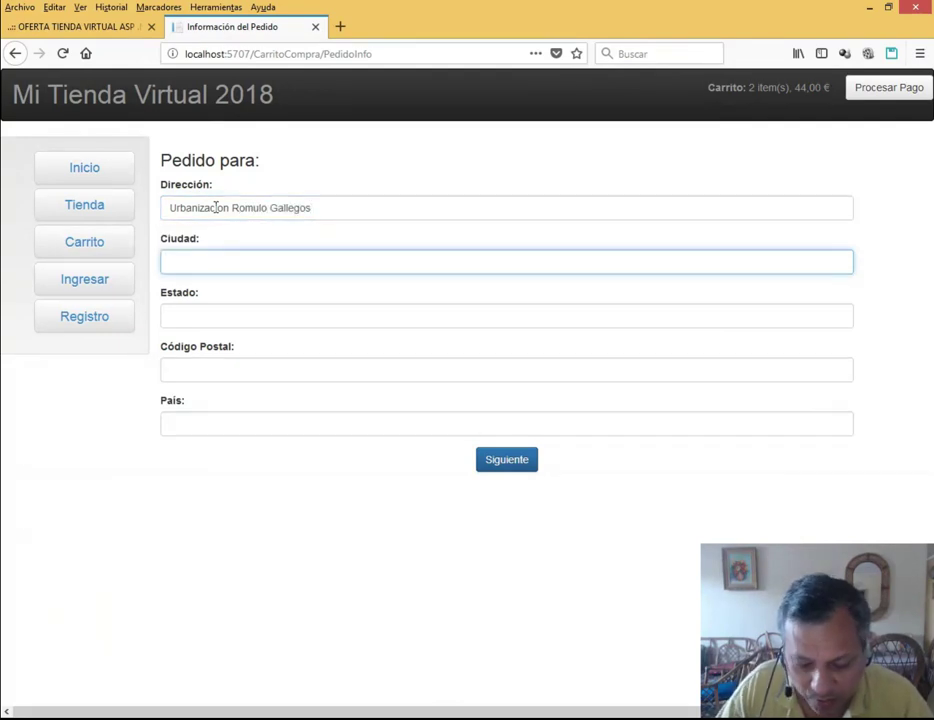
Step: Fill in city, state, postal code and country Venezuela, then continue to payment
text(Caracas)
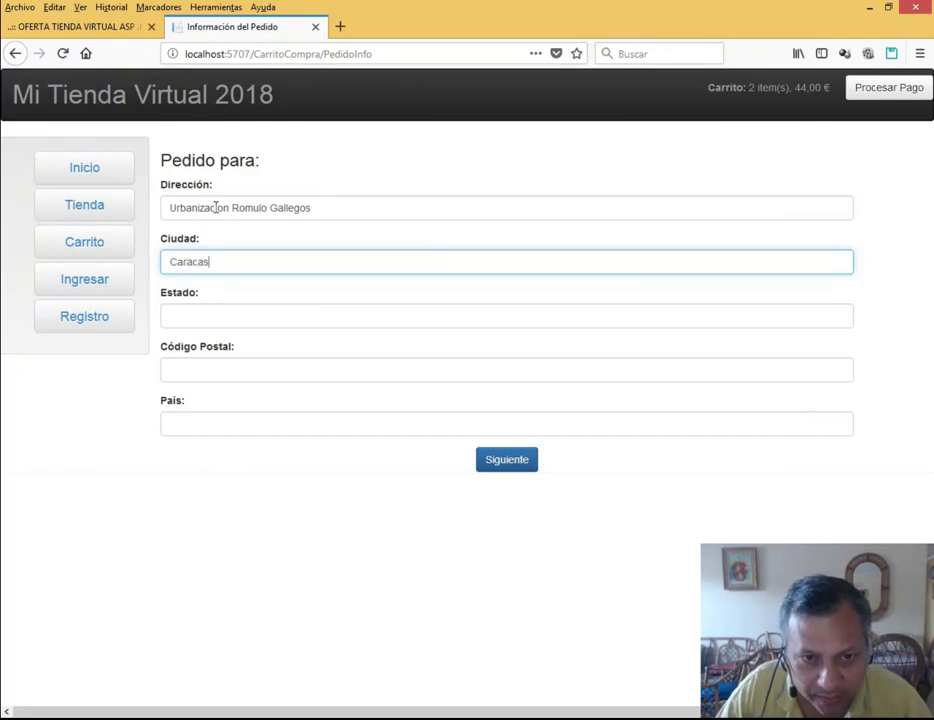
key(Tab)
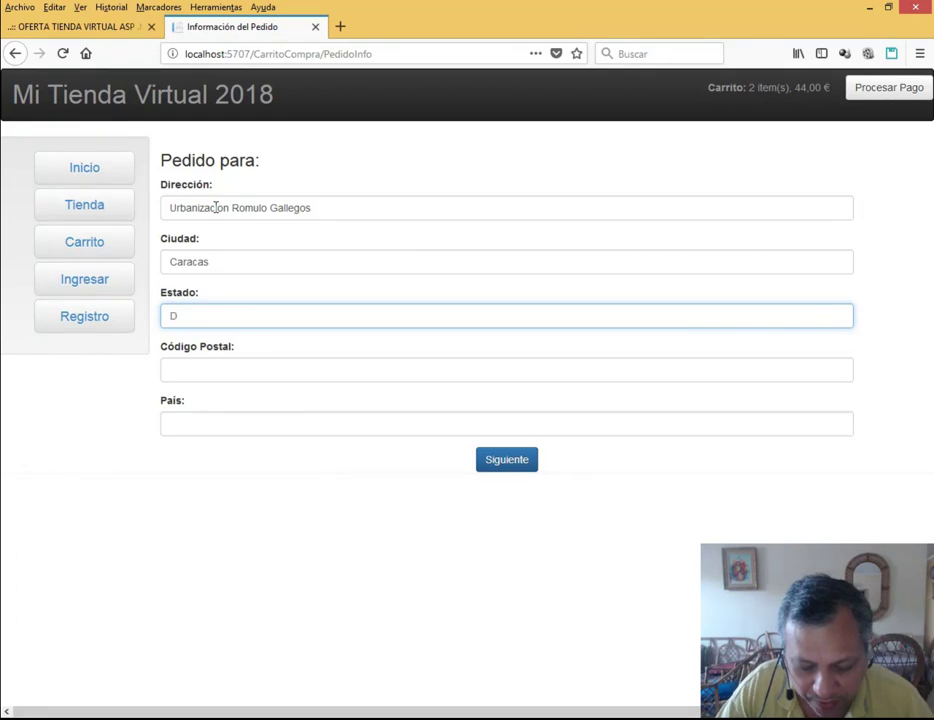
text(tto Federal)
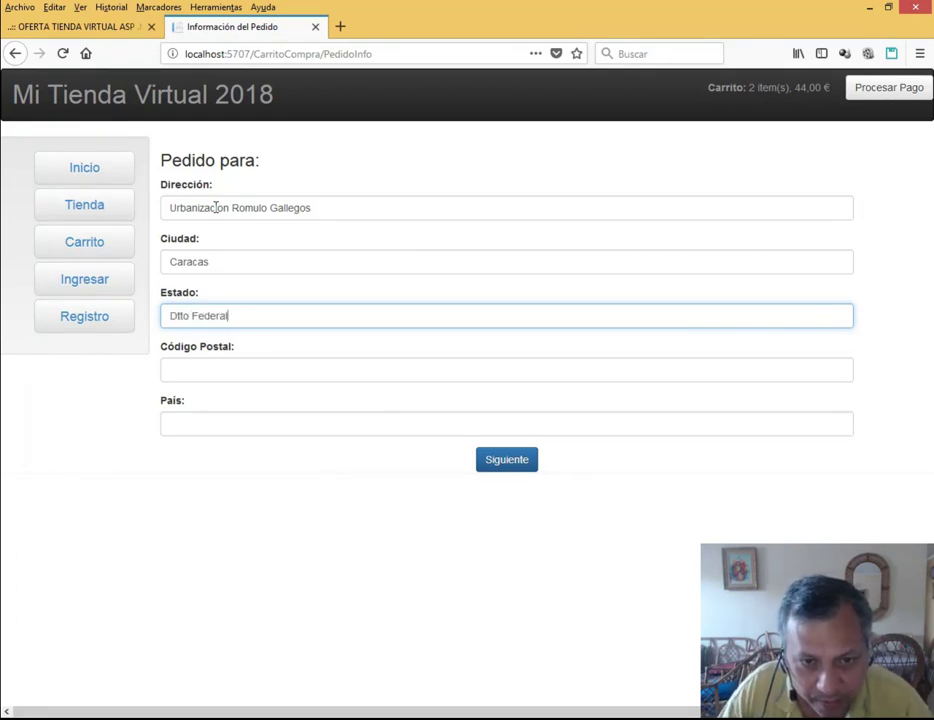
key(Tab)
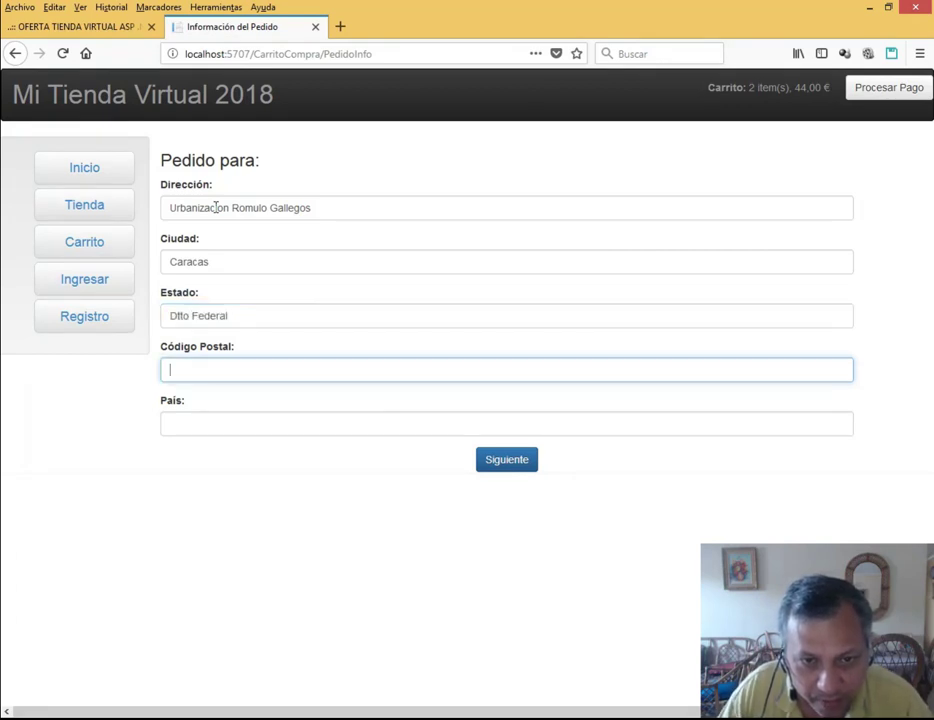
text(1010)
key(Tab)
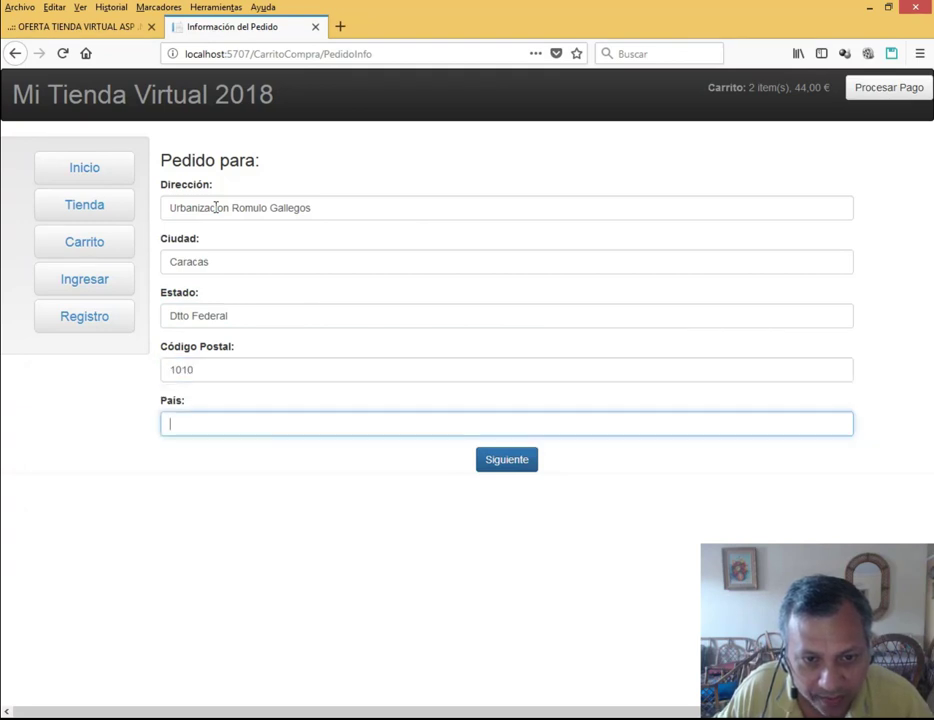
text(V)
key(Down)
key(Return)
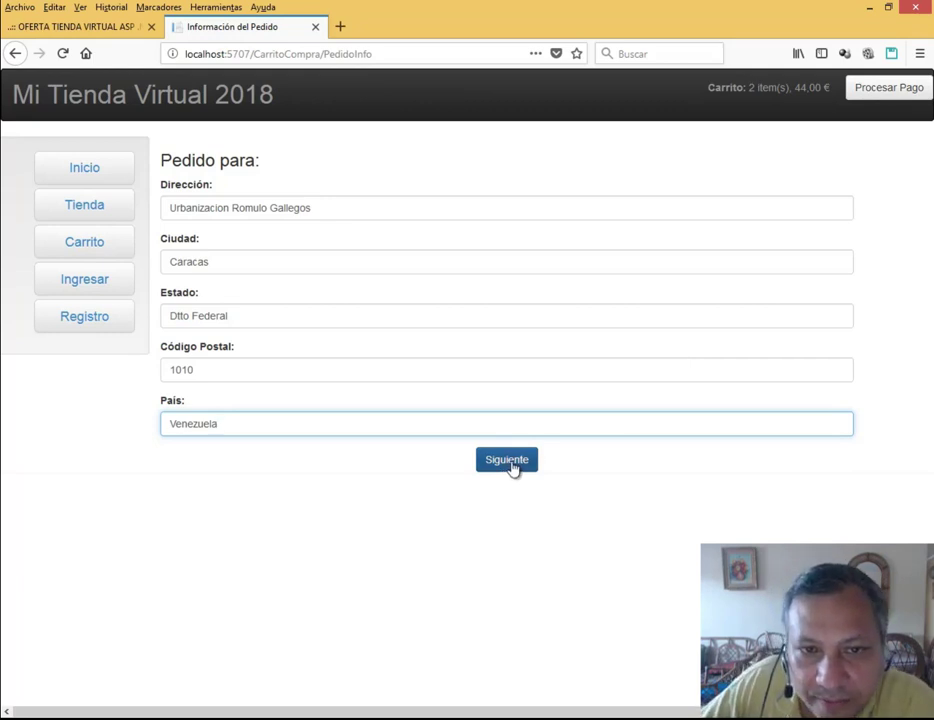
click(511, 464)
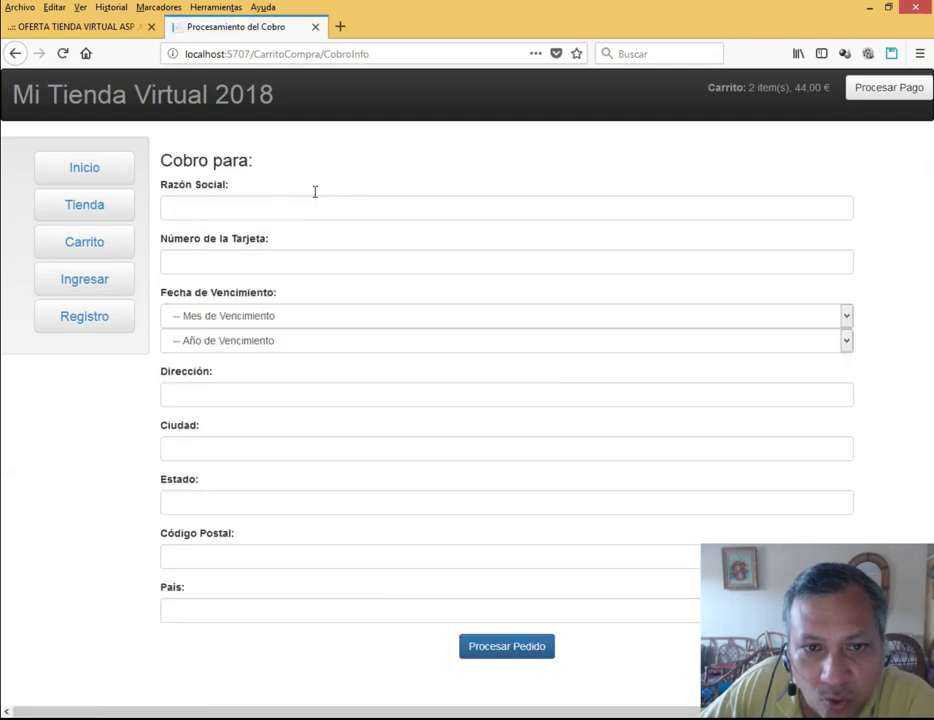
Step: Enter the cardholder's name in Razón Social and type the card number
click(210, 211)
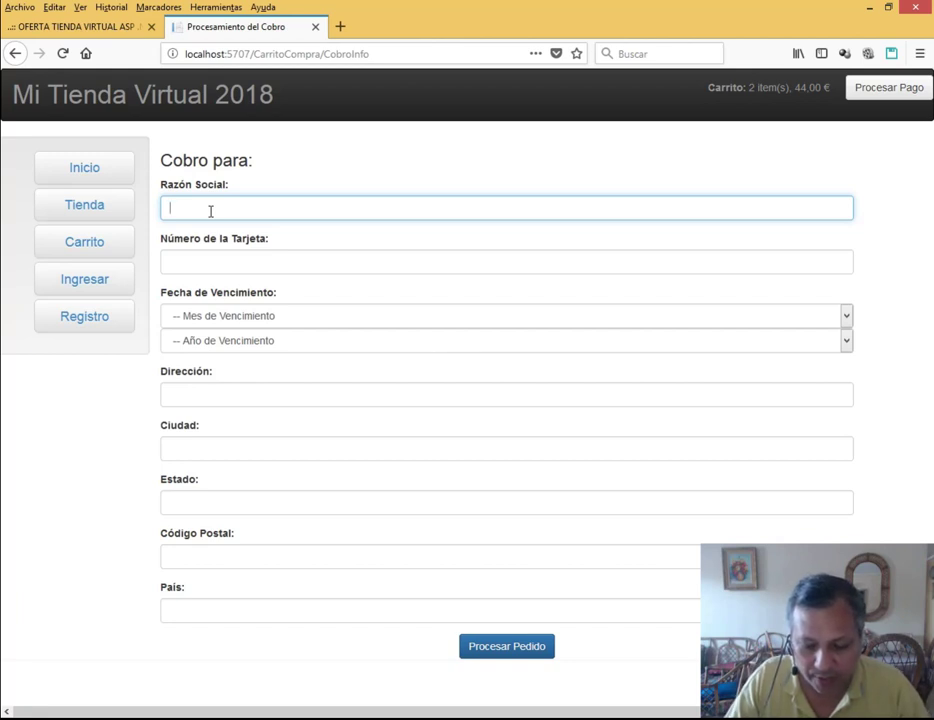
key(Tab)
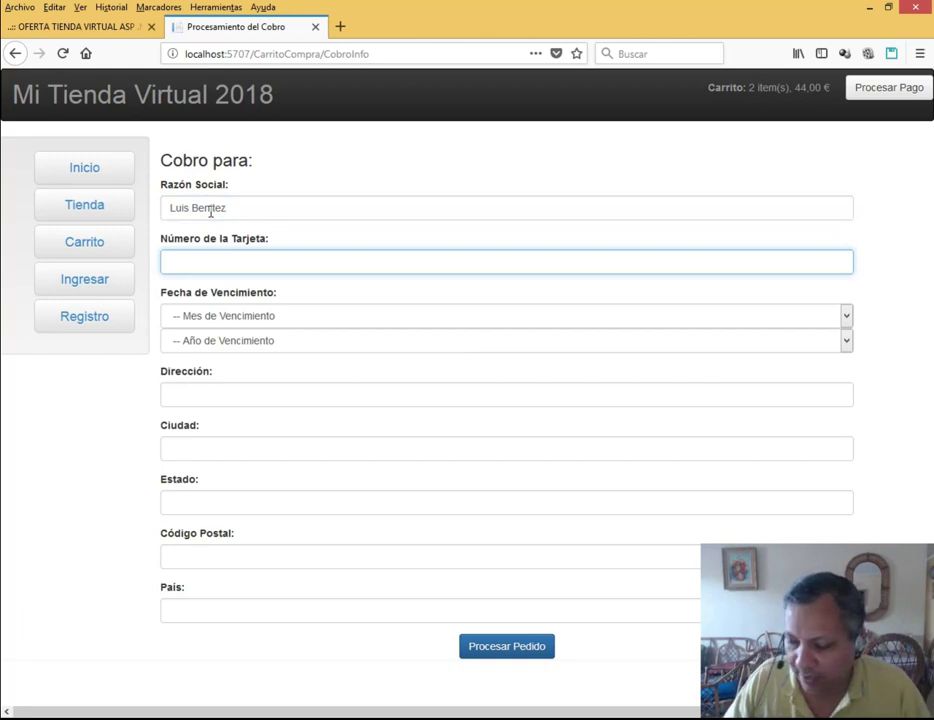
text(66882244)
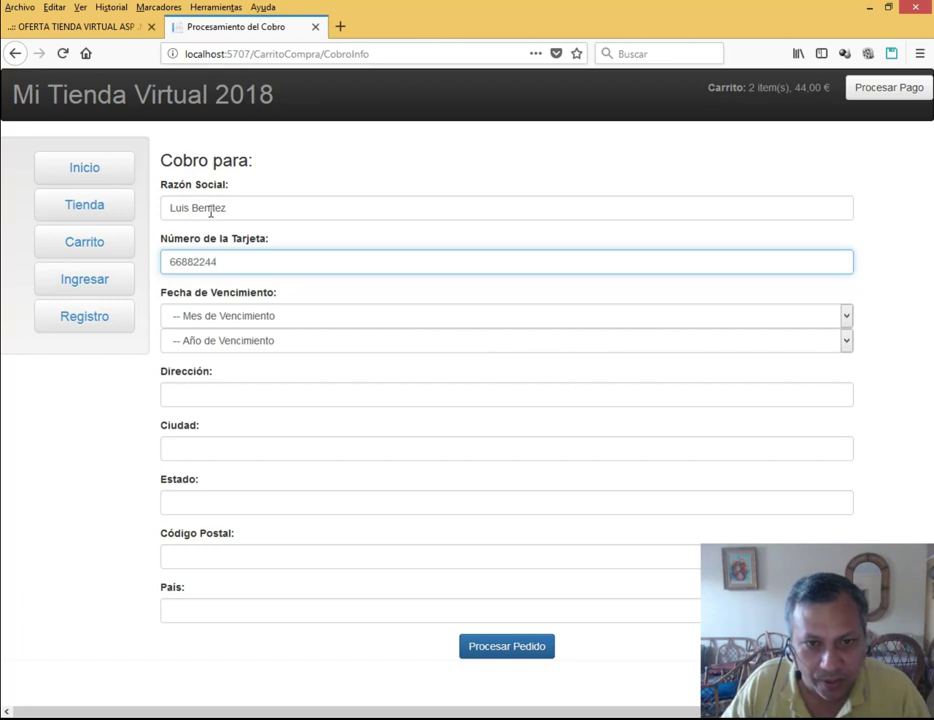
text(663300)
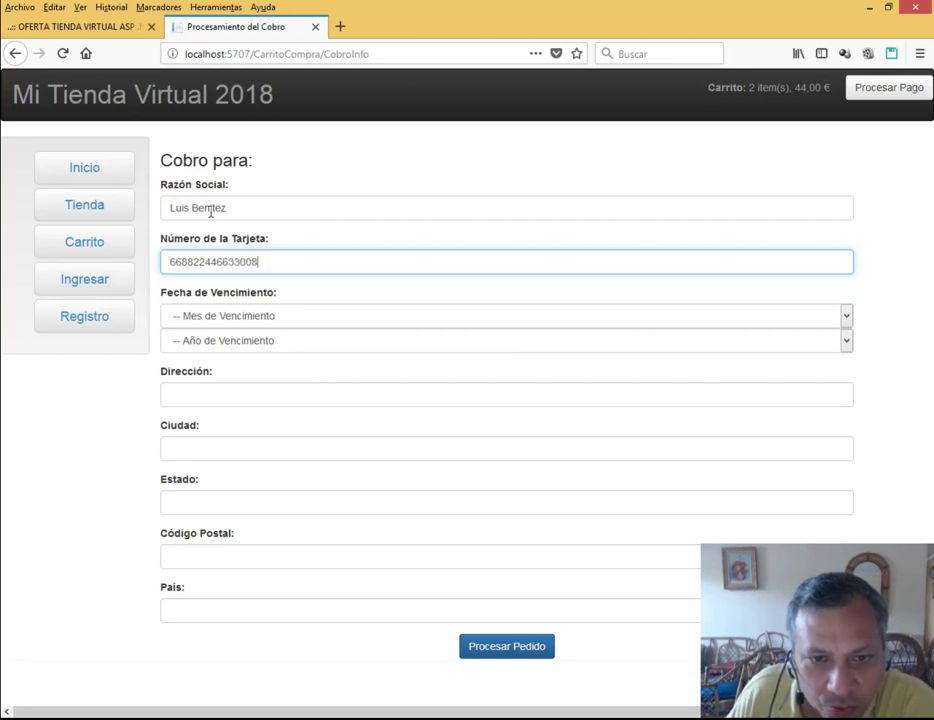
text(8)
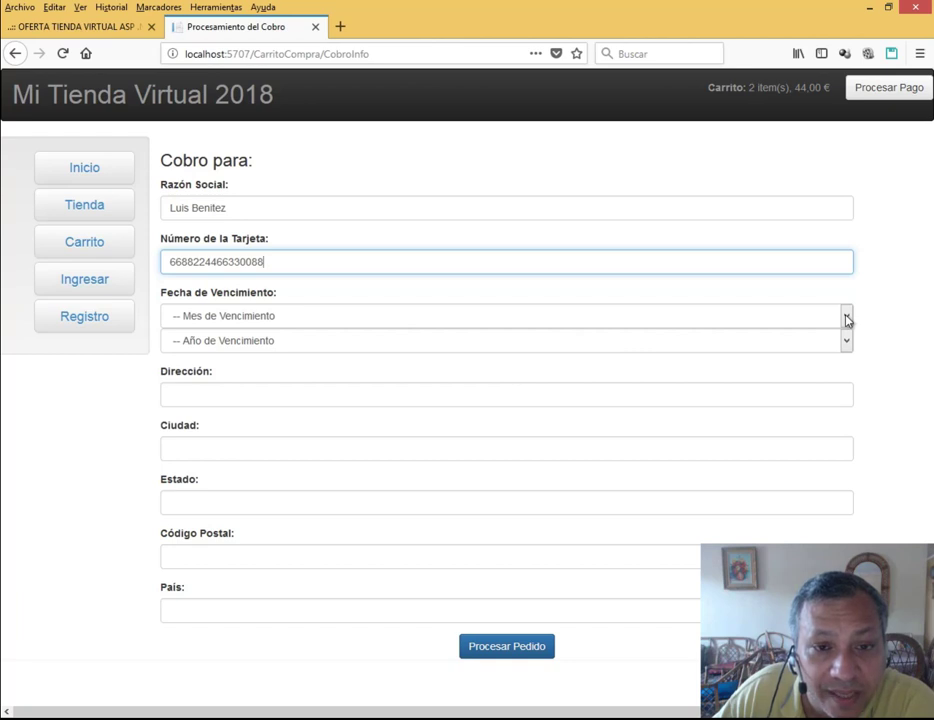
Step: Set the card expiry date to Noviembre 2025
click(847, 318)
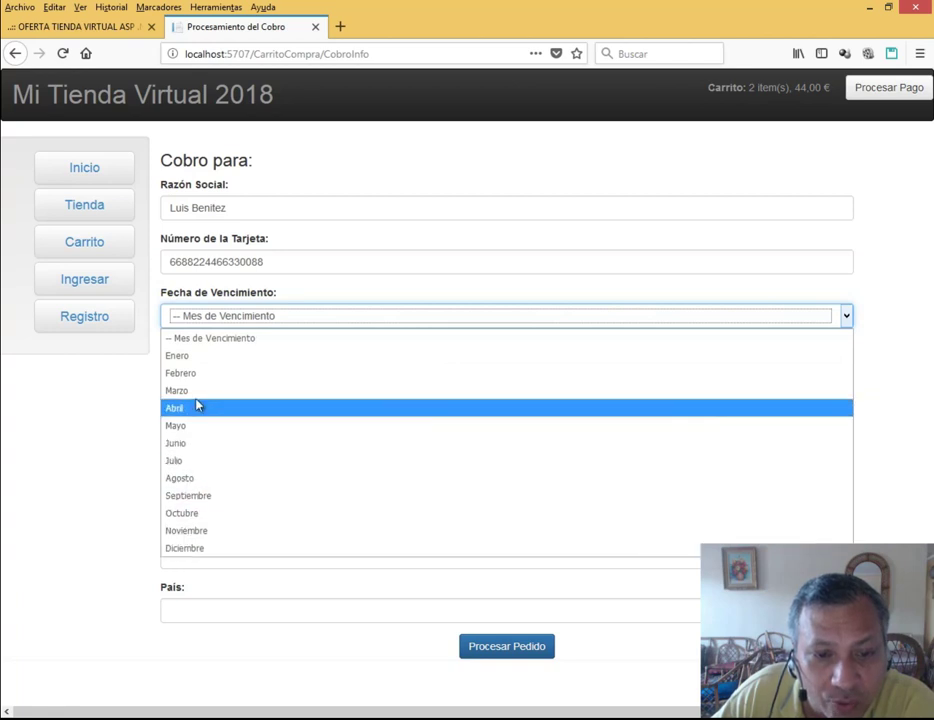
click(175, 530)
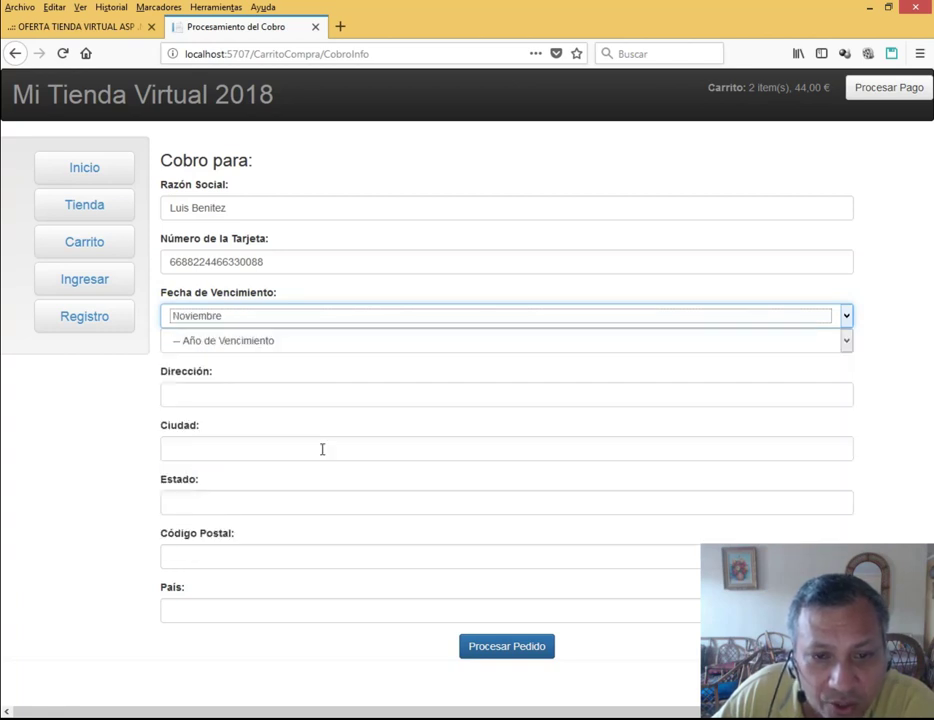
click(846, 341)
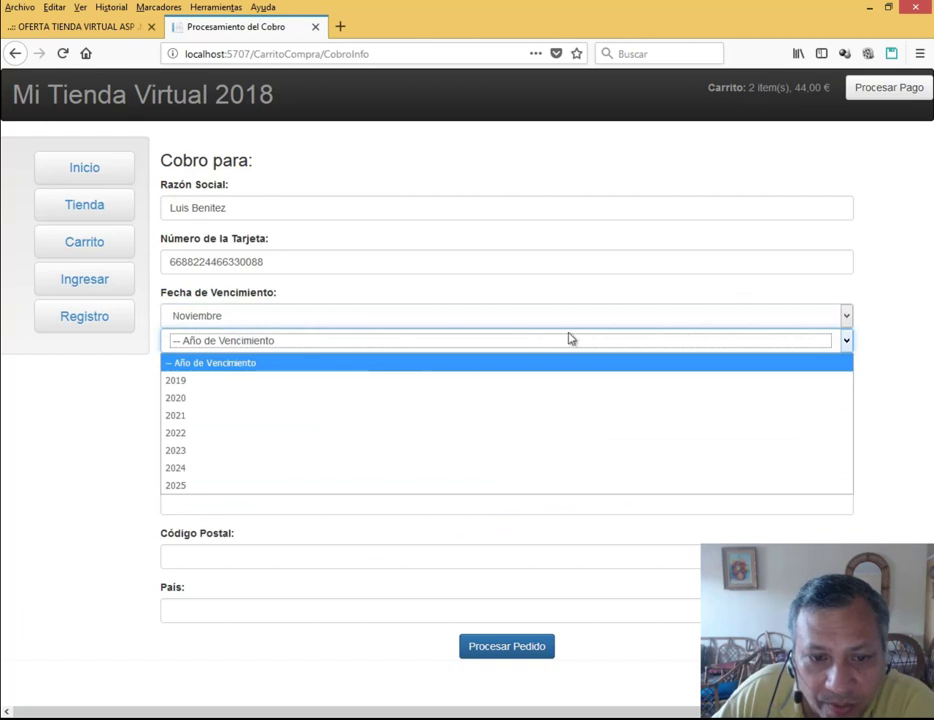
click(192, 486)
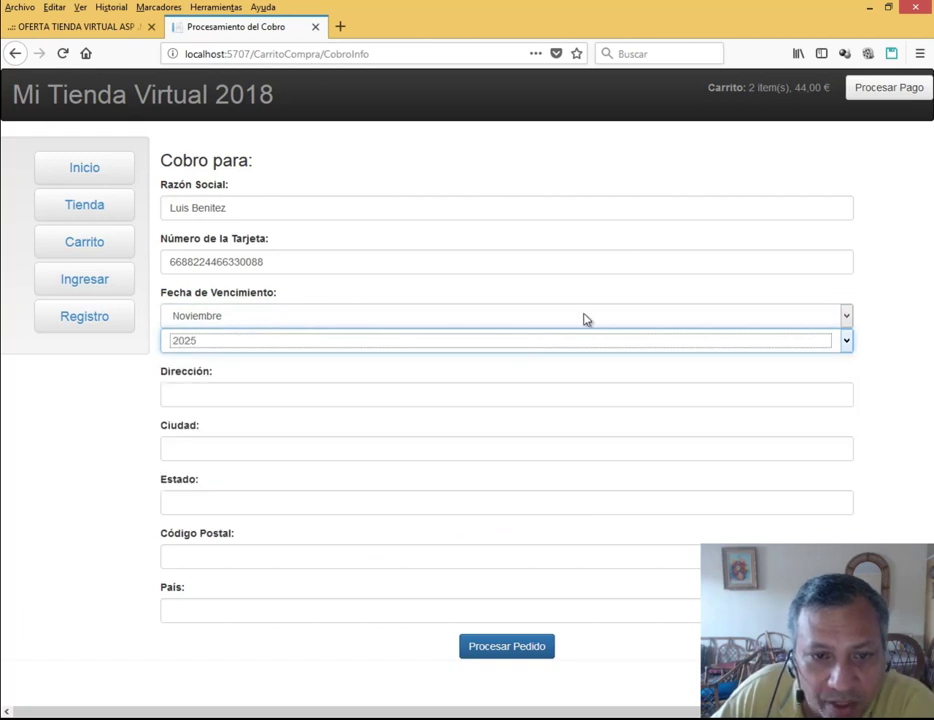
Step: Fill the billing address from saved suggestions: street, Caracas, Dtto Federal, postal code, Venezuela
click(200, 396)
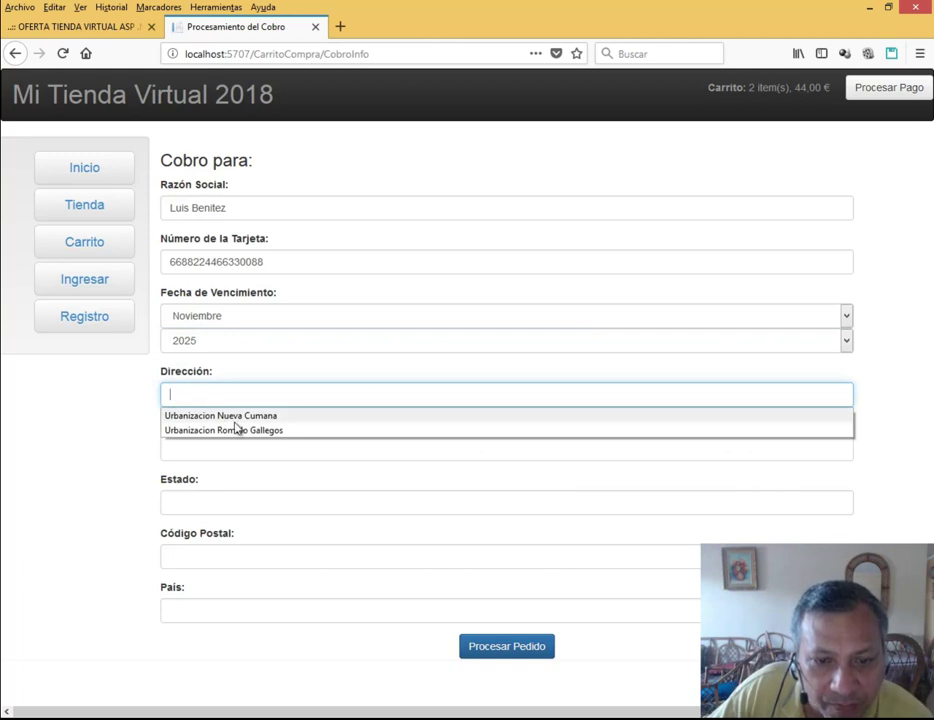
click(244, 431)
click(226, 446)
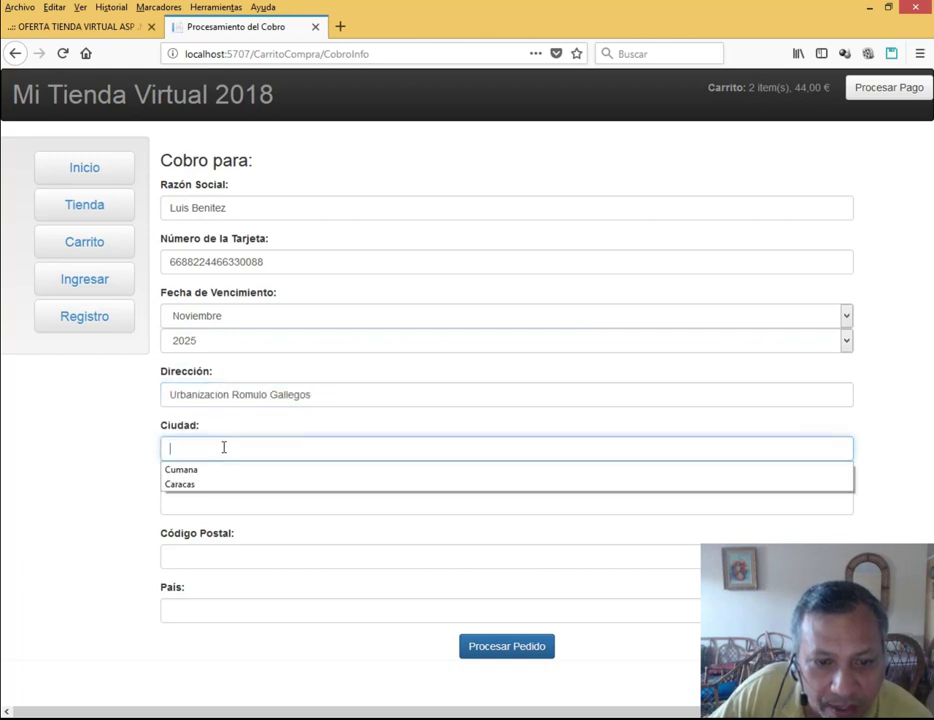
click(185, 485)
click(204, 504)
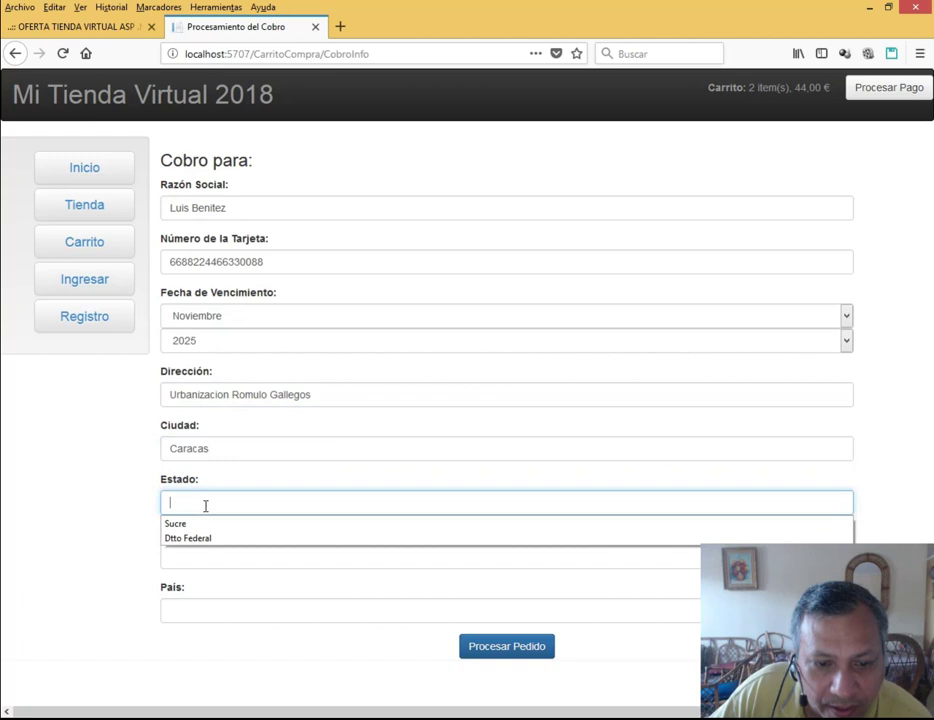
click(199, 540)
click(213, 555)
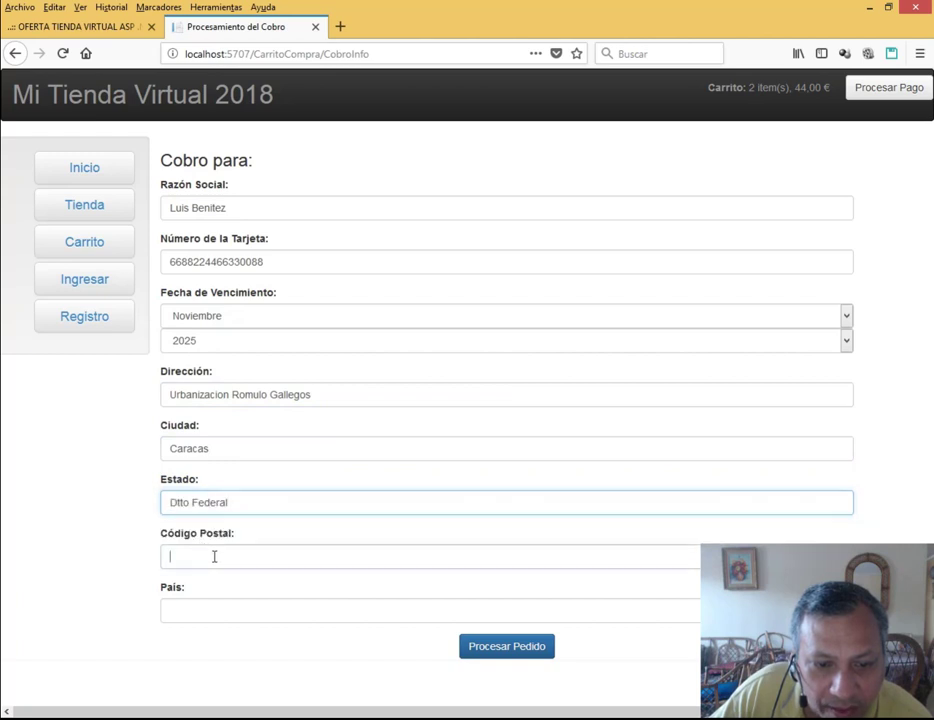
click(210, 557)
click(175, 592)
click(223, 611)
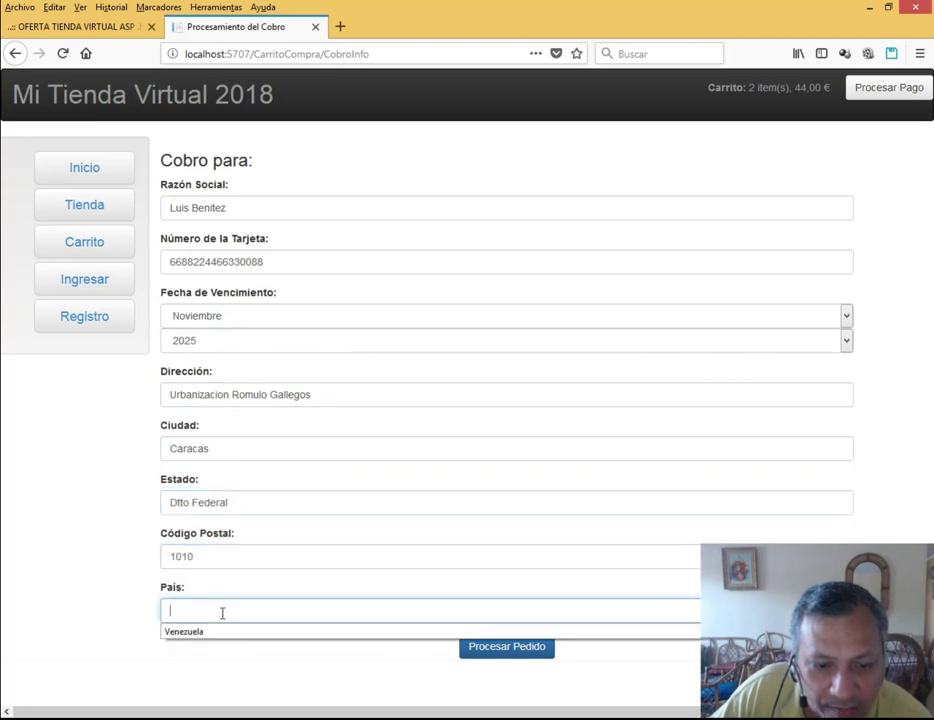
click(203, 632)
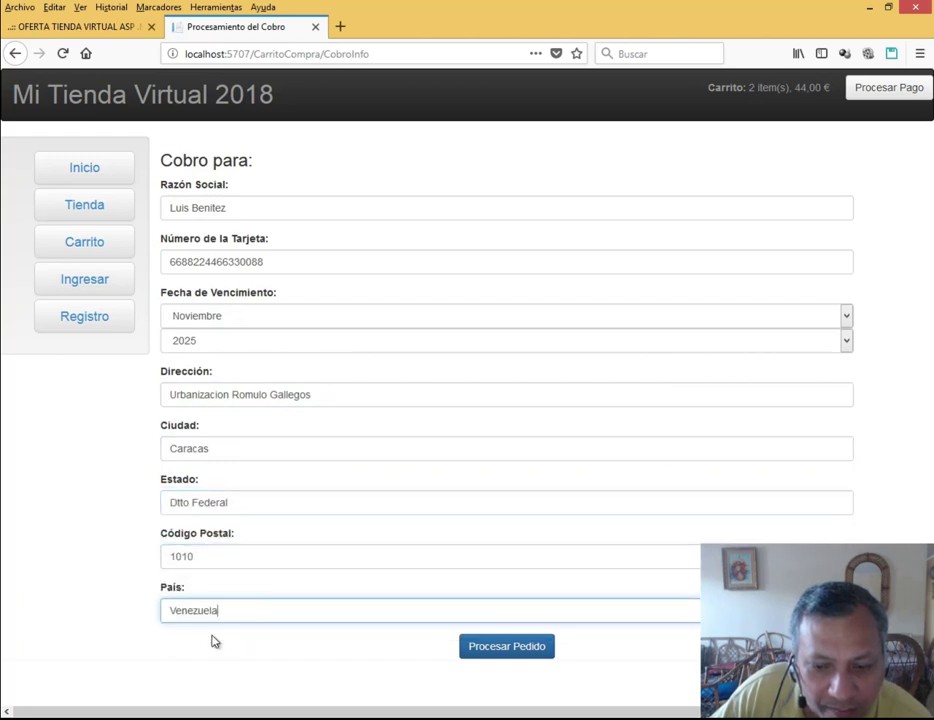
Step: Place the order to reach the Gracias!!! thank-you page with the cart at 0 items
click(494, 656)
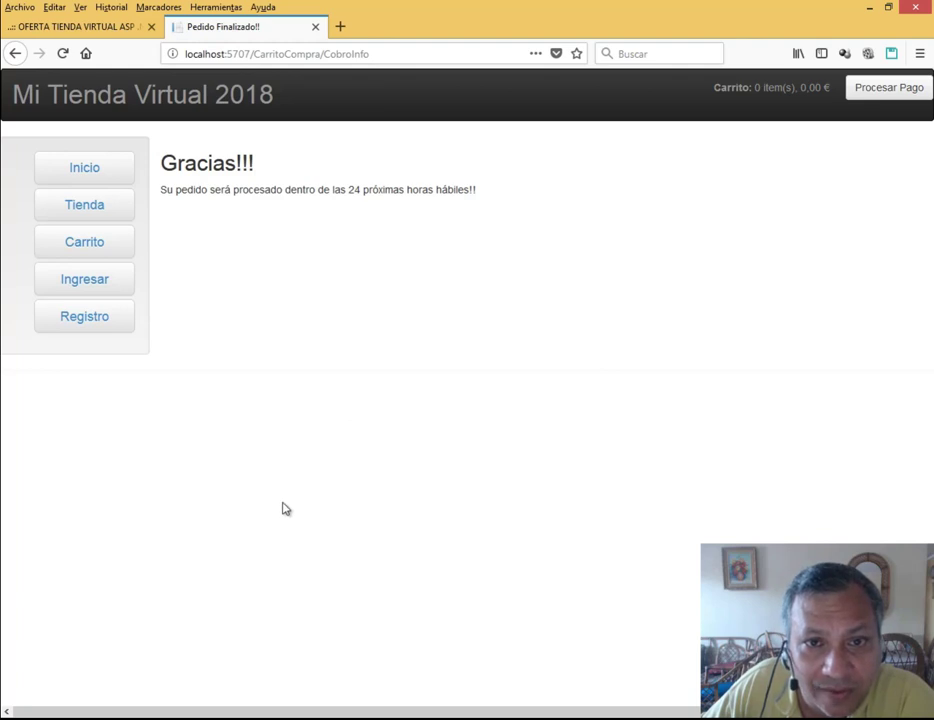
key(alt+Tab)
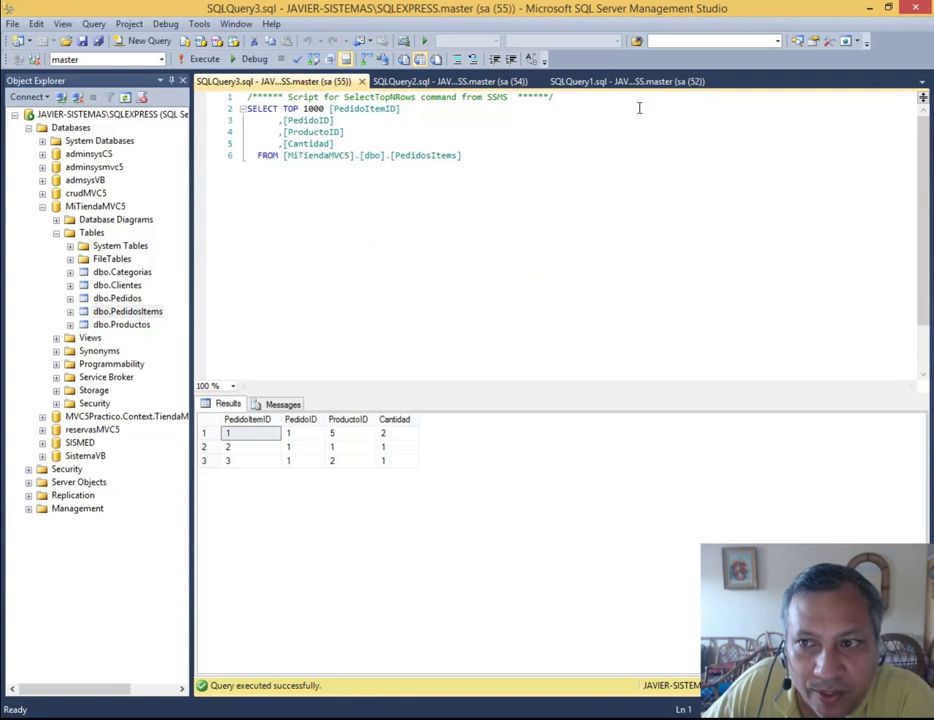
Step: Select the full Clientes query text in SQLQuery1 and set its database to MiTiendaMVC5
click(630, 83)
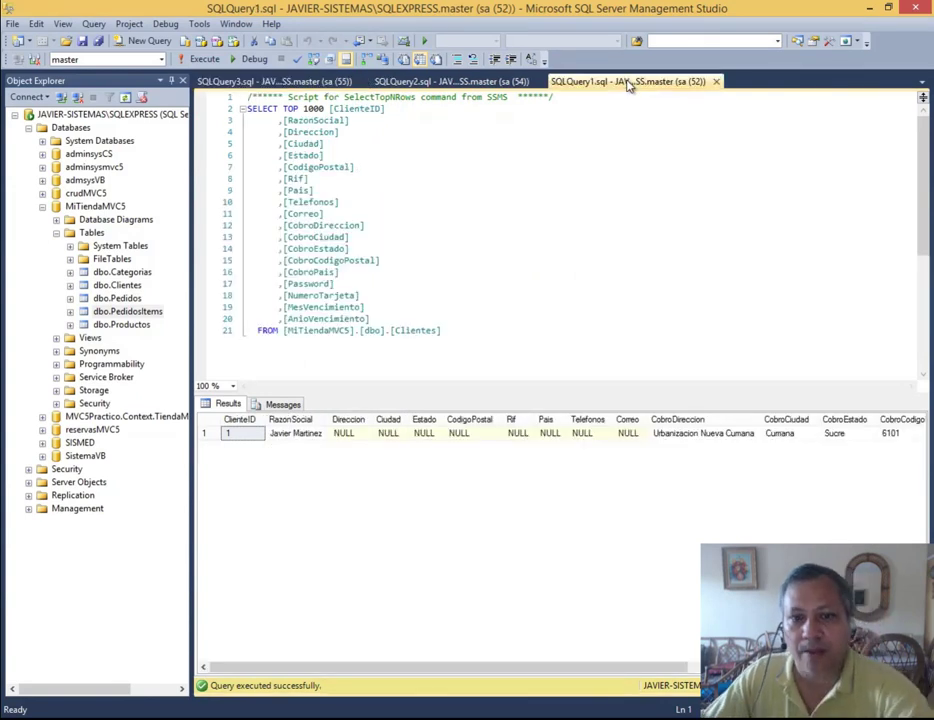
click(466, 330)
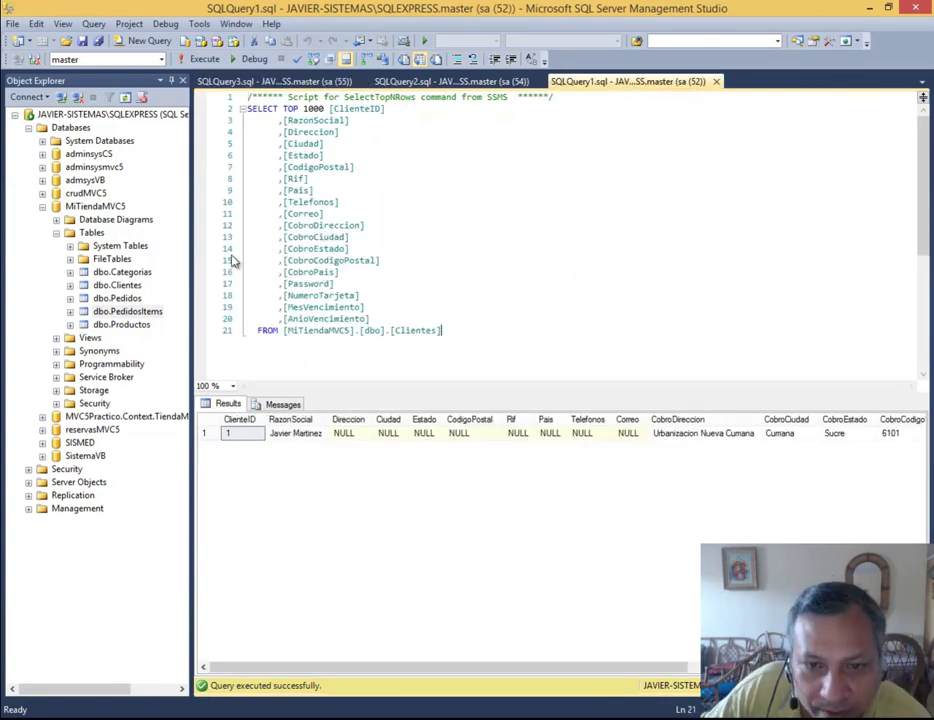
shift+click(410, 298)
click(492, 318)
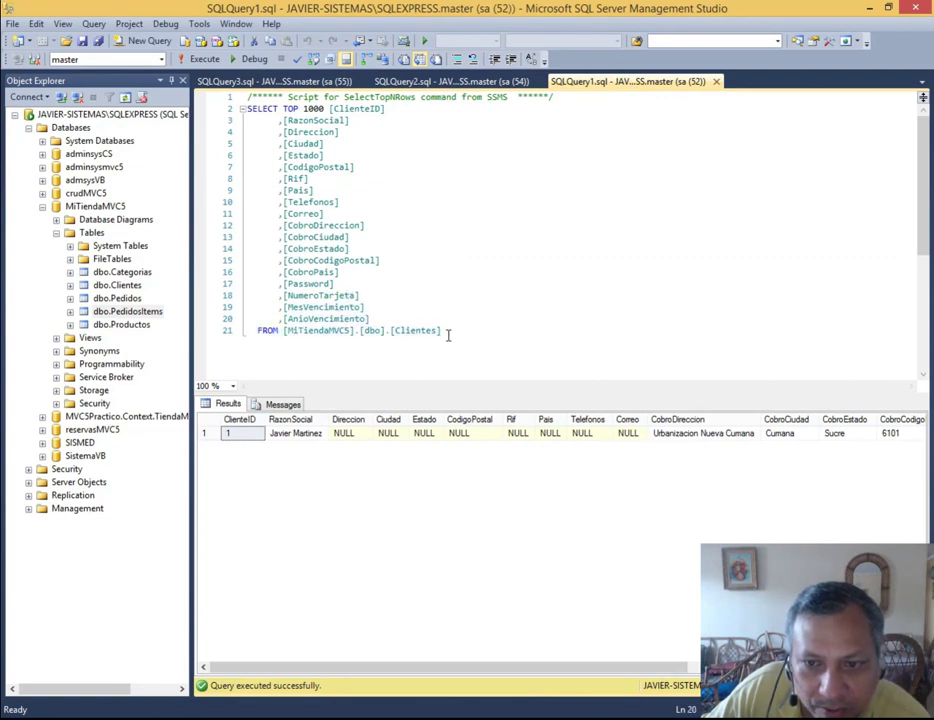
drag(448, 335, 252, 111)
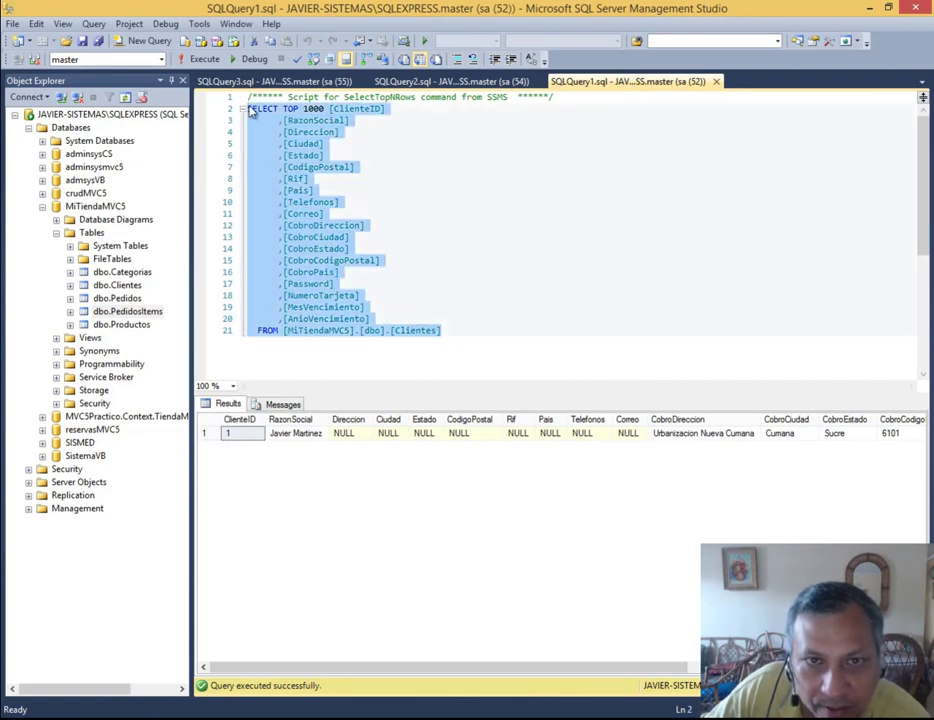
click(162, 59)
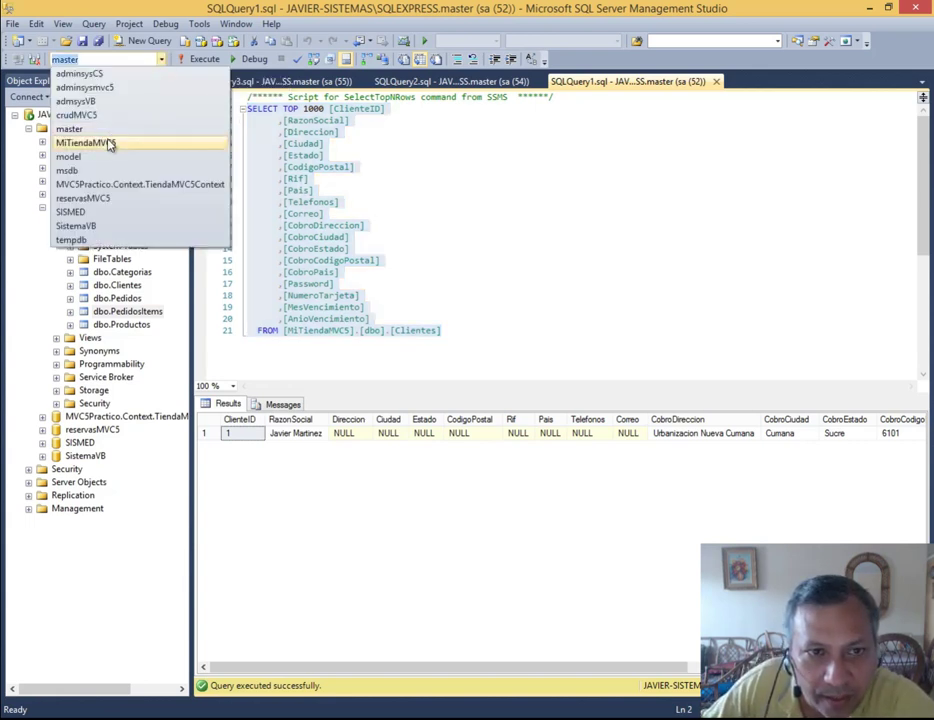
click(110, 142)
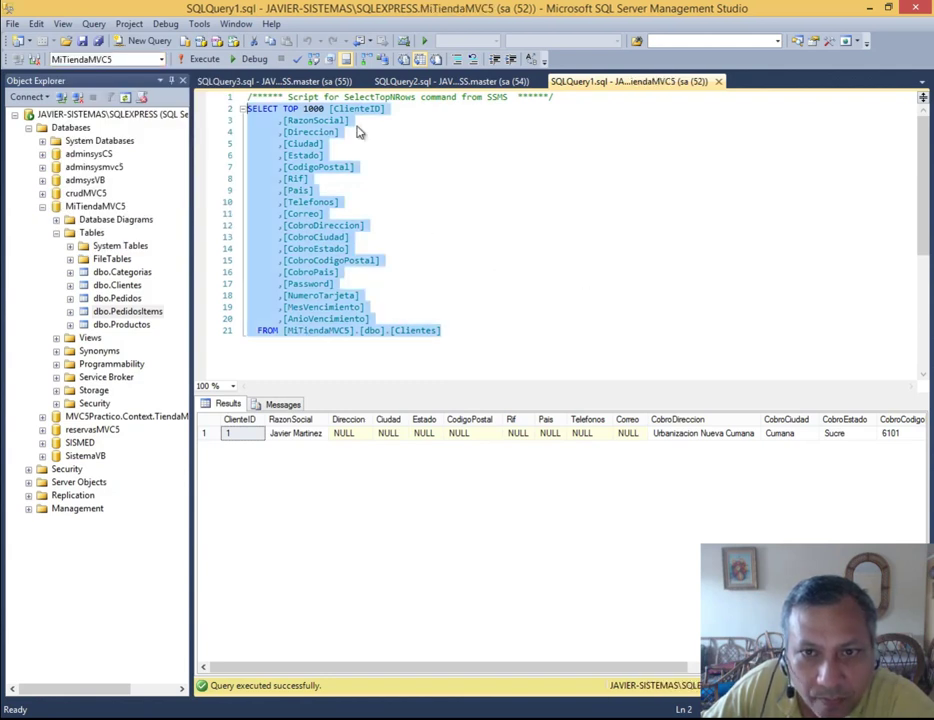
Step: Rerun the Clientes query and scroll the results right to check the new client's row
click(201, 60)
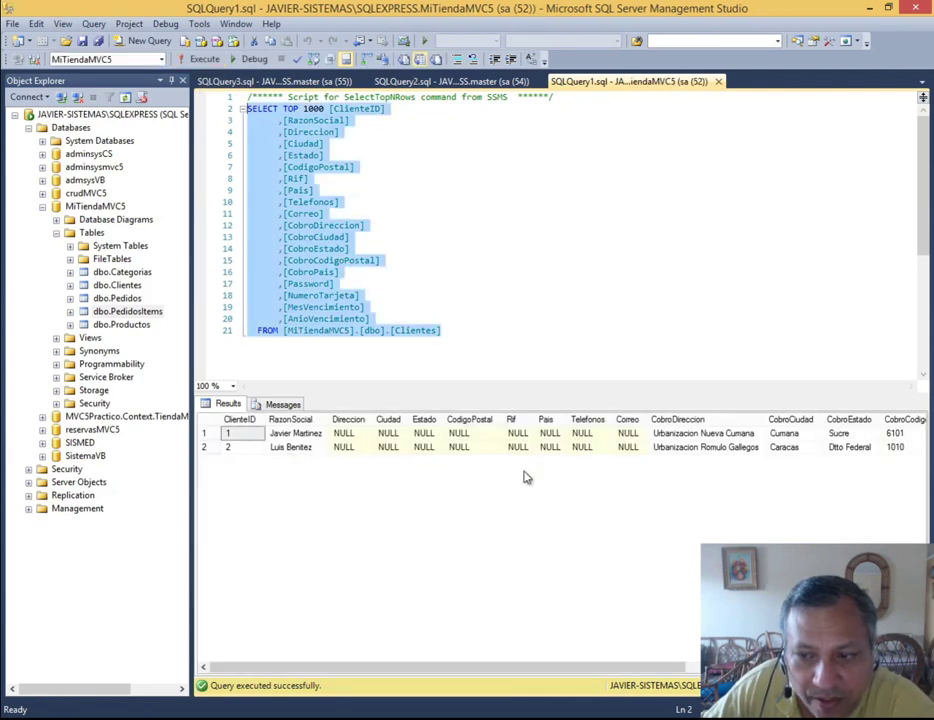
drag(671, 667, 891, 667)
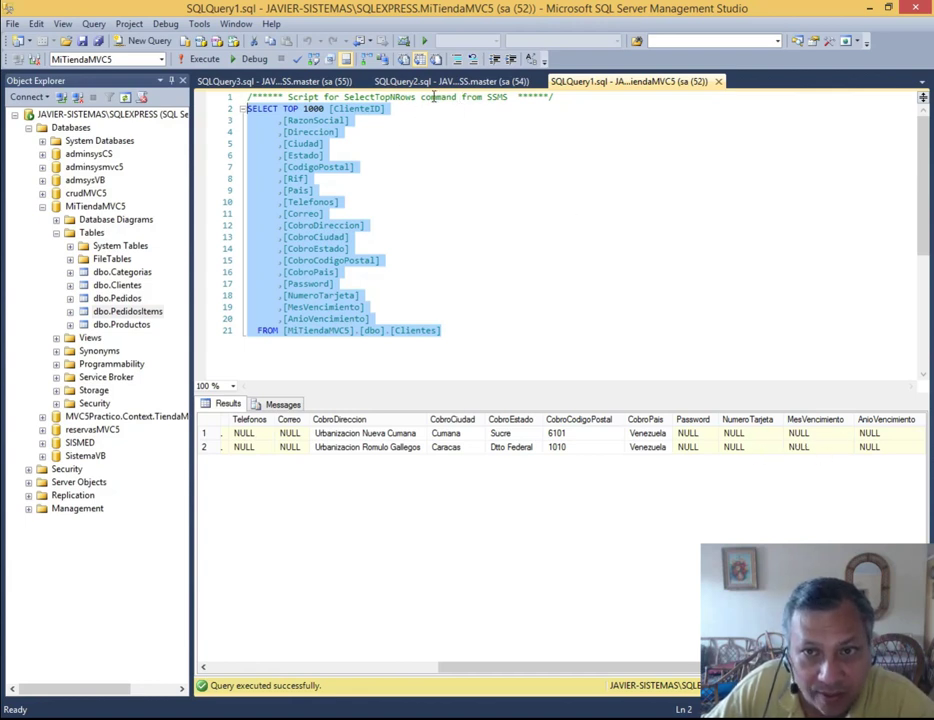
click(452, 85)
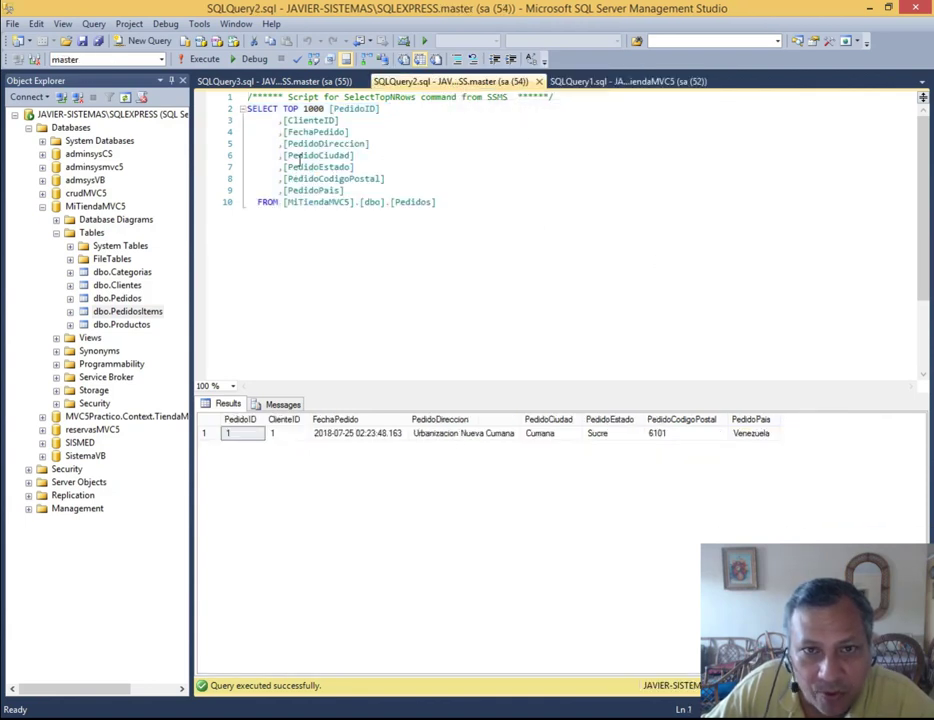
Step: Rerun the Pedidos query to show order 2 for ClienteID 2, dated 2018-07-26, shipping to Caracas
click(200, 60)
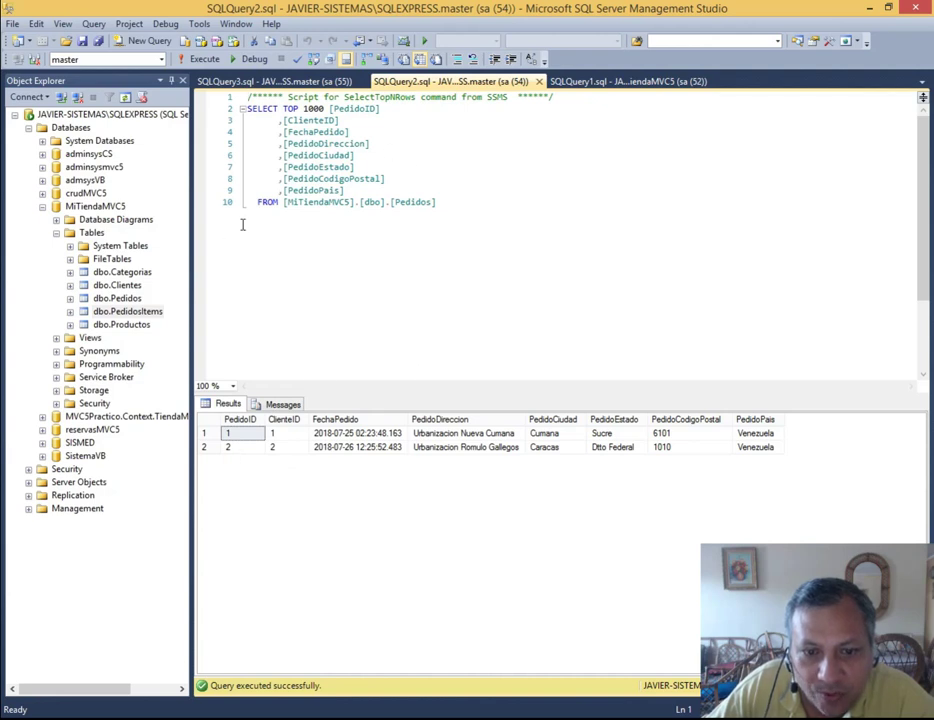
Step: Select and rerun the PedidosItems query in SQLQuery3 to list order 2's two items
click(266, 84)
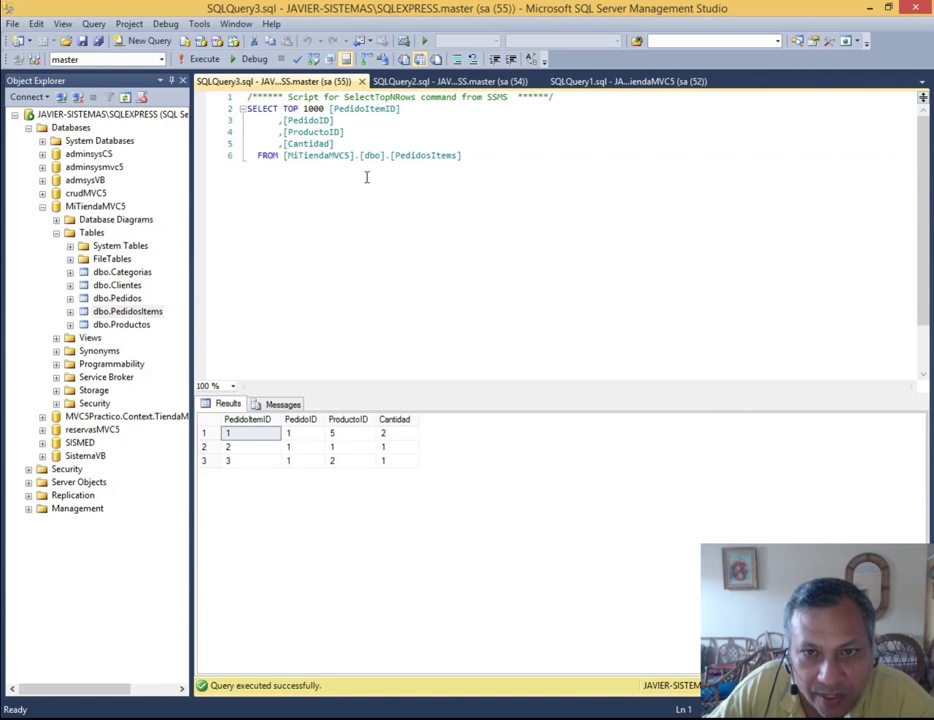
drag(510, 169, 240, 97)
click(200, 58)
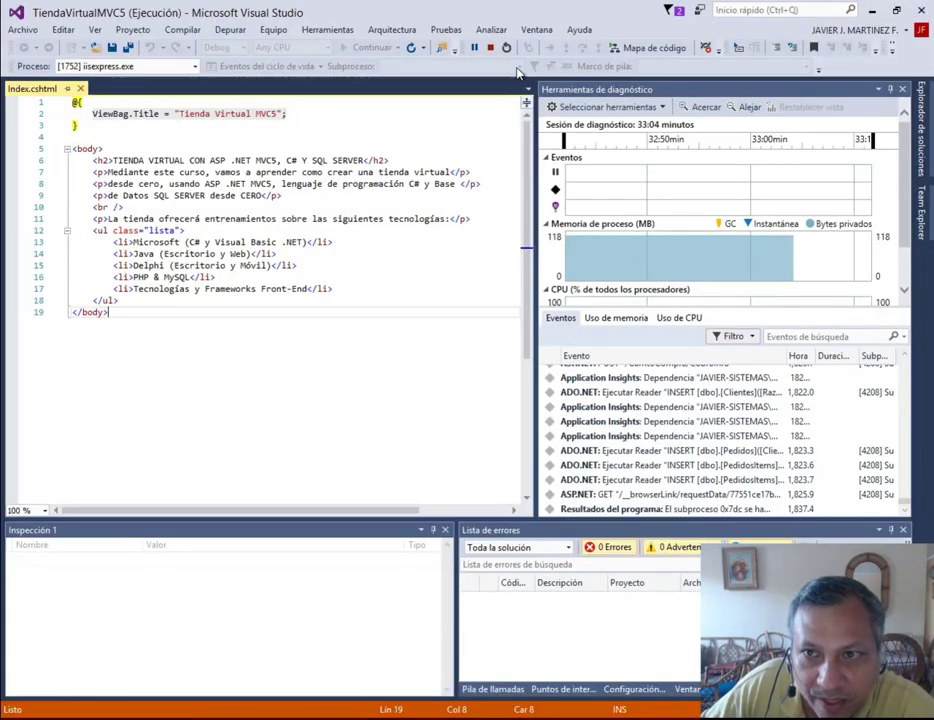
Step: Stop debugging the store in Visual Studio and show the OFERTA TIENDA VIRTUAL course page in Firefox
click(490, 47)
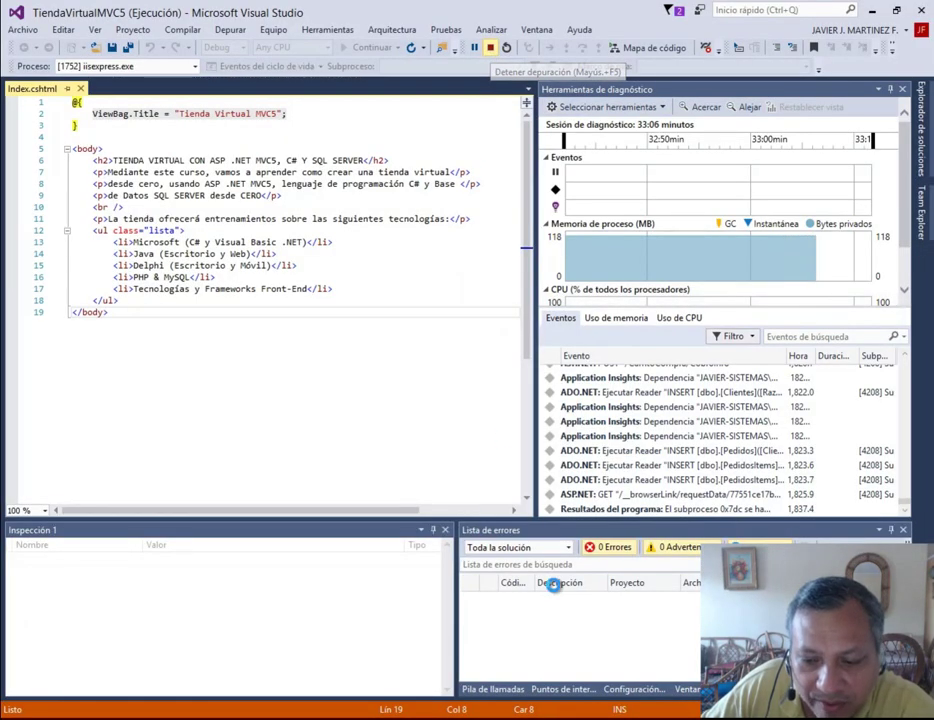
key(alt+Tab)
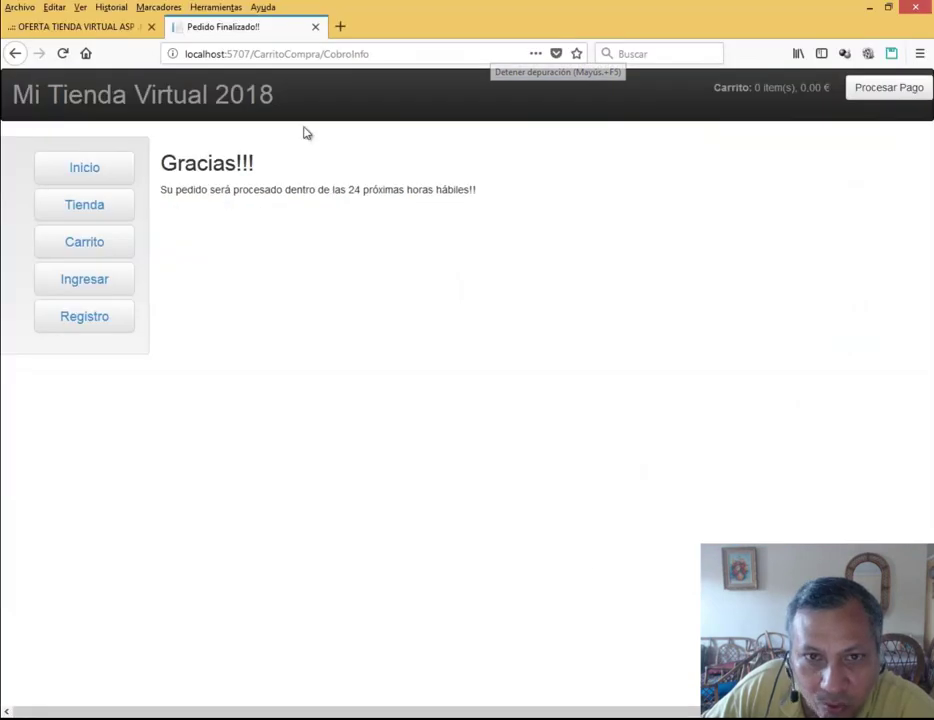
click(70, 27)
mouse_move(930, 268)
mouse_down()
mouse_move(930, 248)
mouse_move(930, 366)
mouse_up()
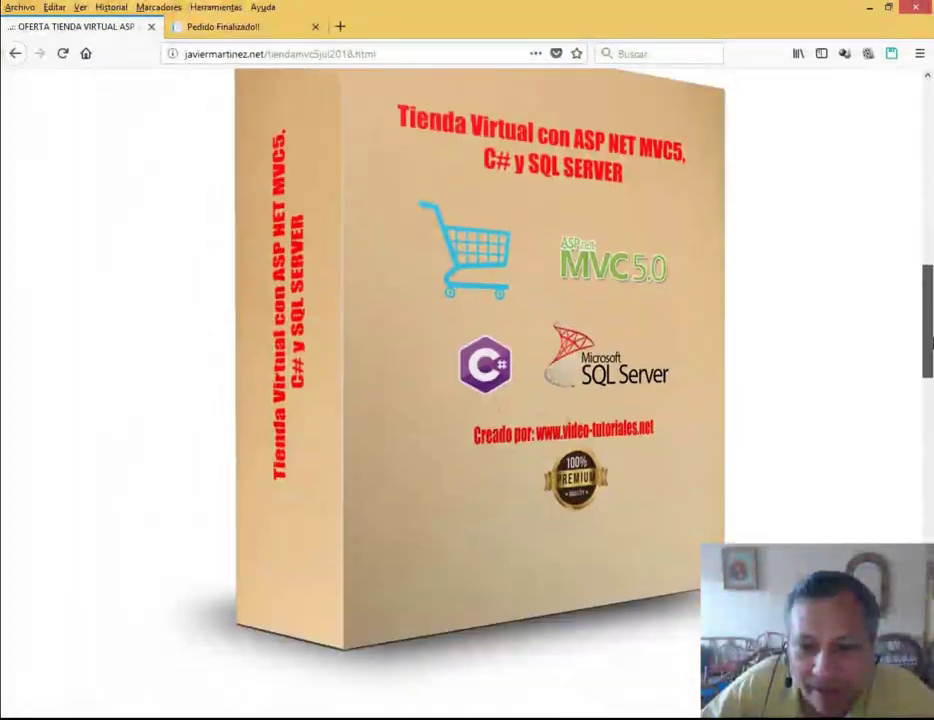
Step: Scroll the offer page down to the Fase 2/3 ($13.50) and first 2 Fases ($27) offers
scroll(797, 416, down, 5)
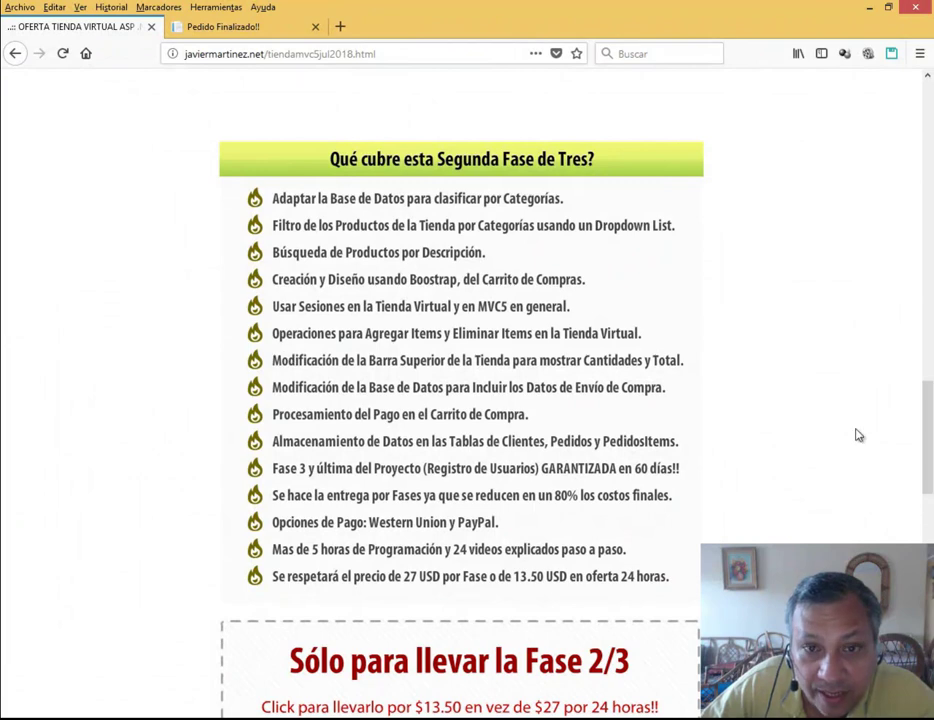
drag(930, 448, 930, 482)
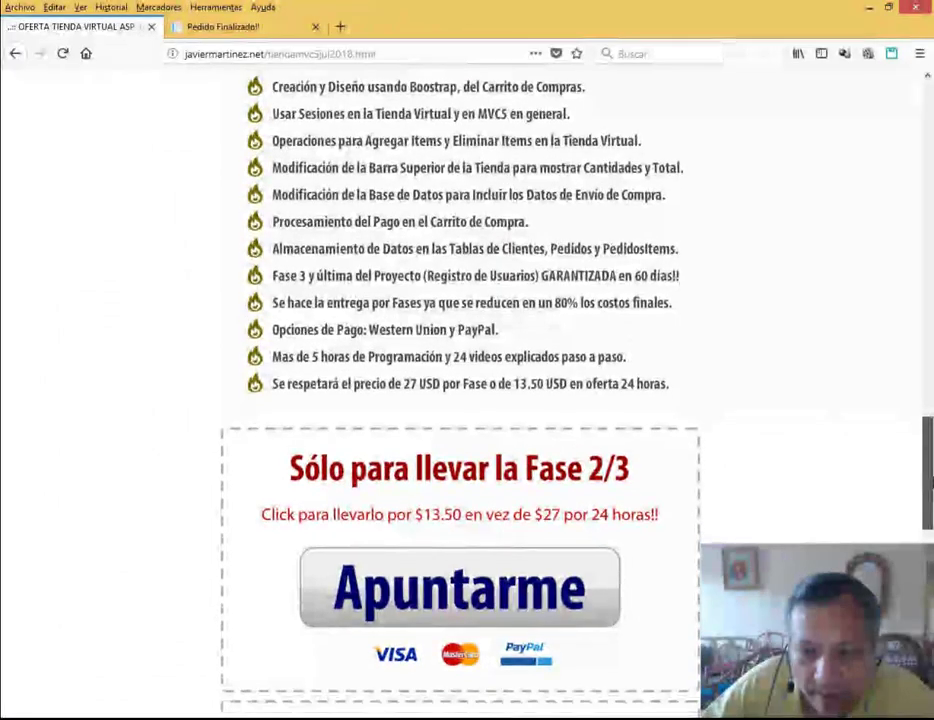
drag(930, 482, 930, 519)
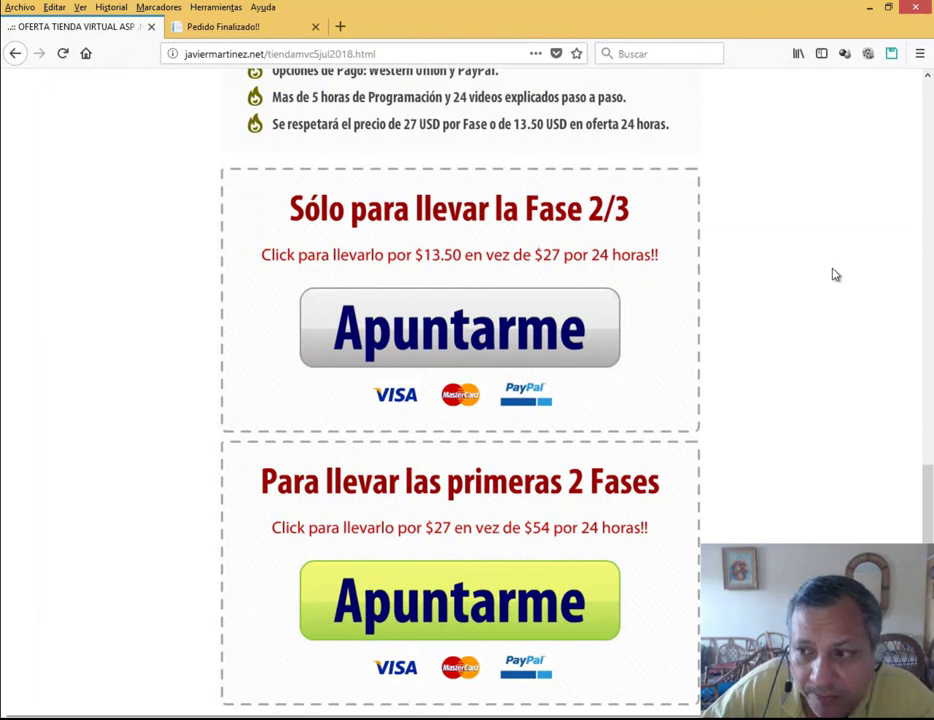
Step: Scroll further down to the Western Union payment section with the beneficiary's transfer details
scroll(928, 490, down, 1)
scroll(928, 490, down, 1)
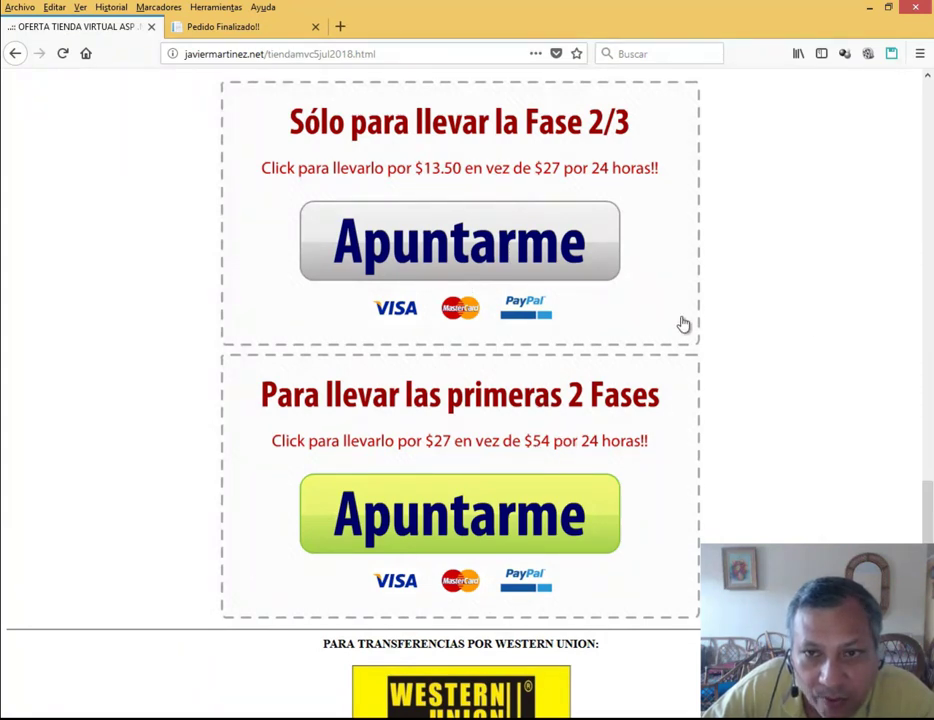
scroll(929, 480, up, 3)
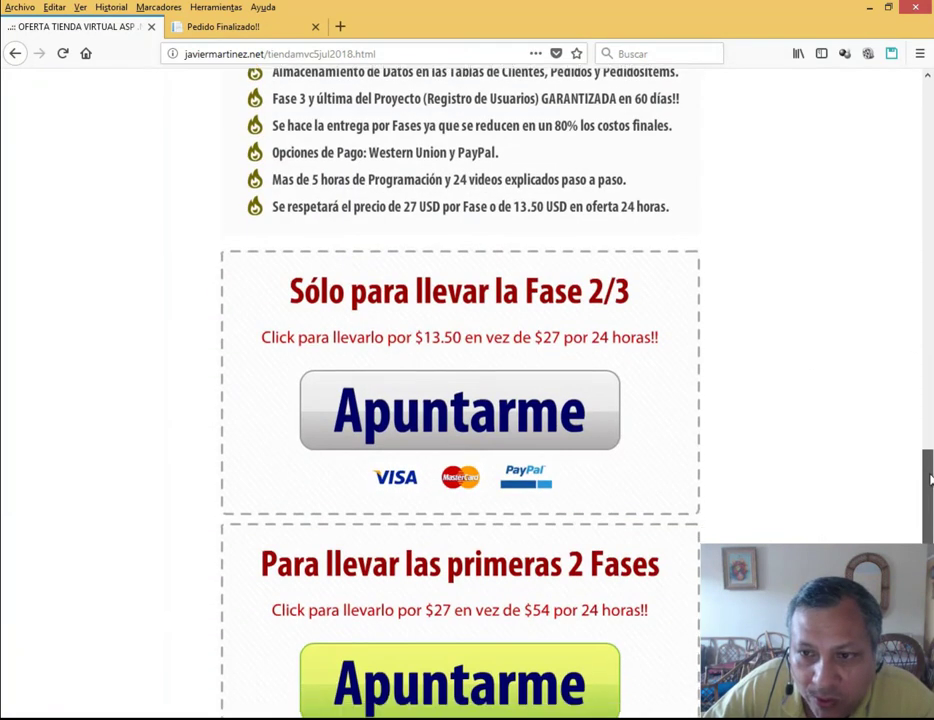
scroll(929, 480, down, 1)
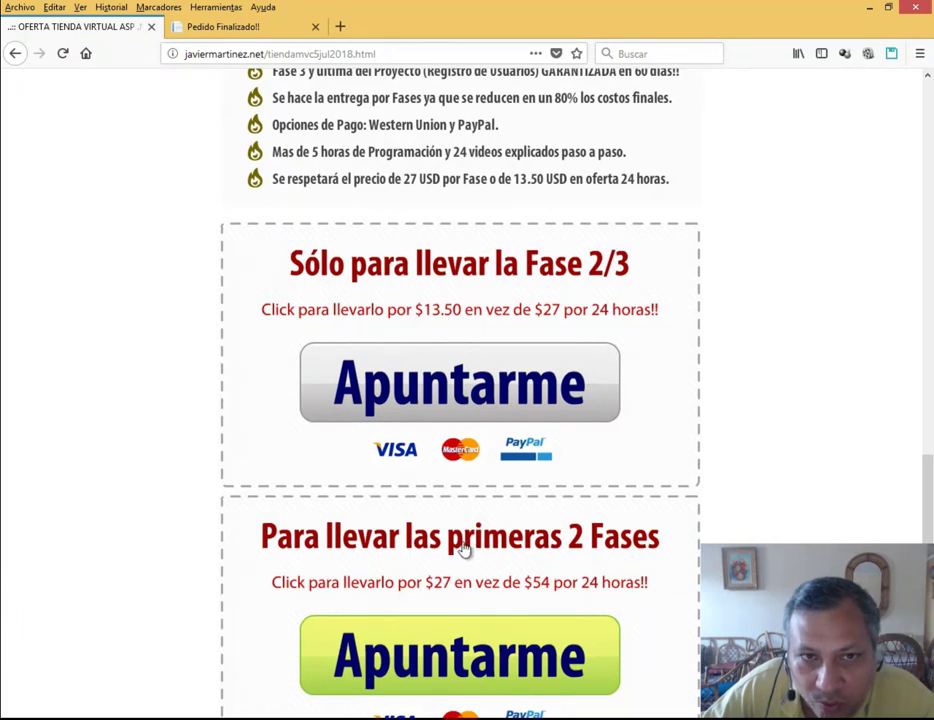
drag(929, 482, 929, 505)
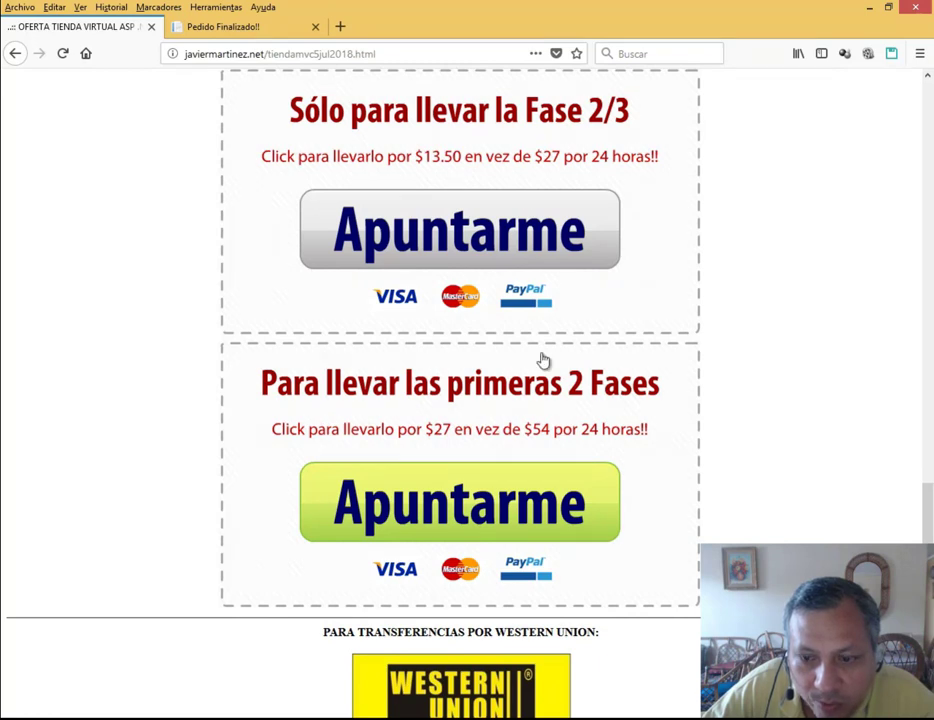
scroll(927, 495, down, 5)
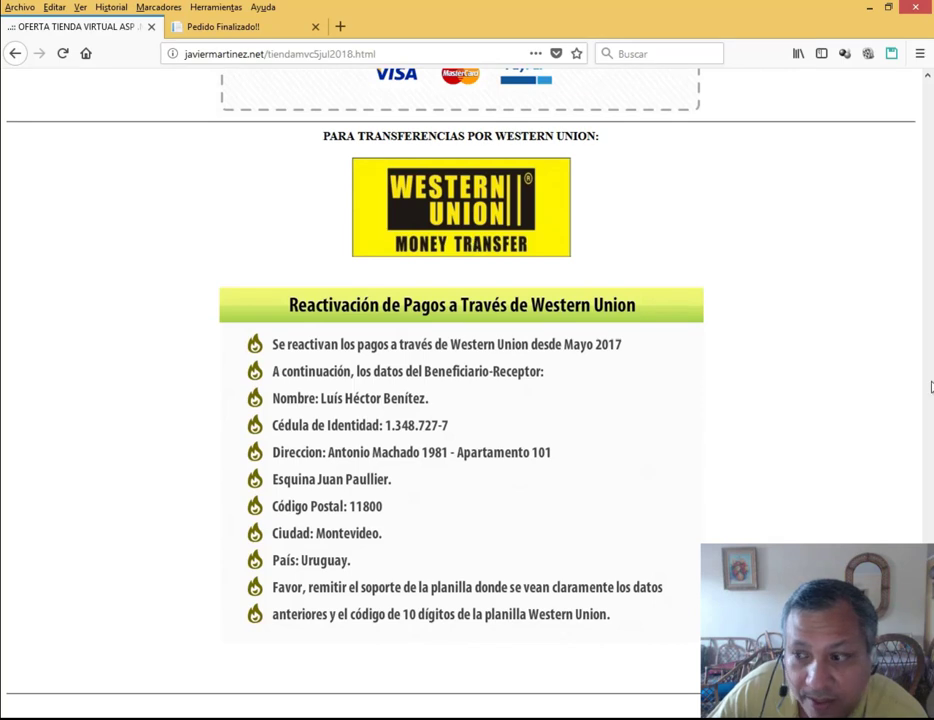
Step: Scroll back up to the Fase 2 intro: 20 colegas, special price 26-07-2018 to 27-07-2018
scroll(460, 340, up, 2)
scroll(460, 340, up, 3)
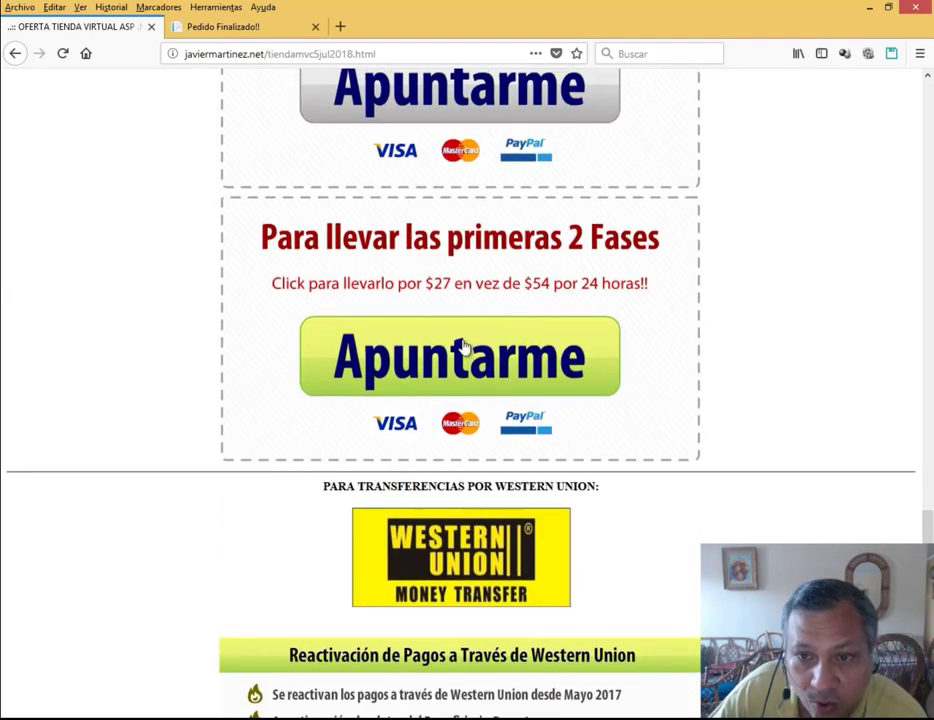
scroll(690, 343, up, 3)
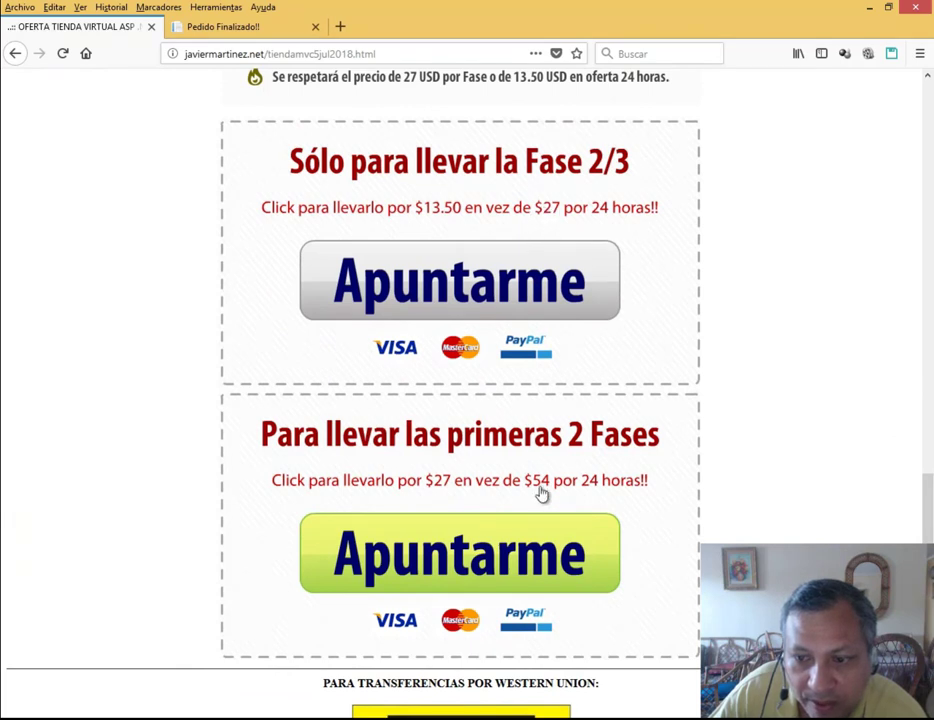
scroll(545, 485, down, 3)
scroll(710, 497, down, 3)
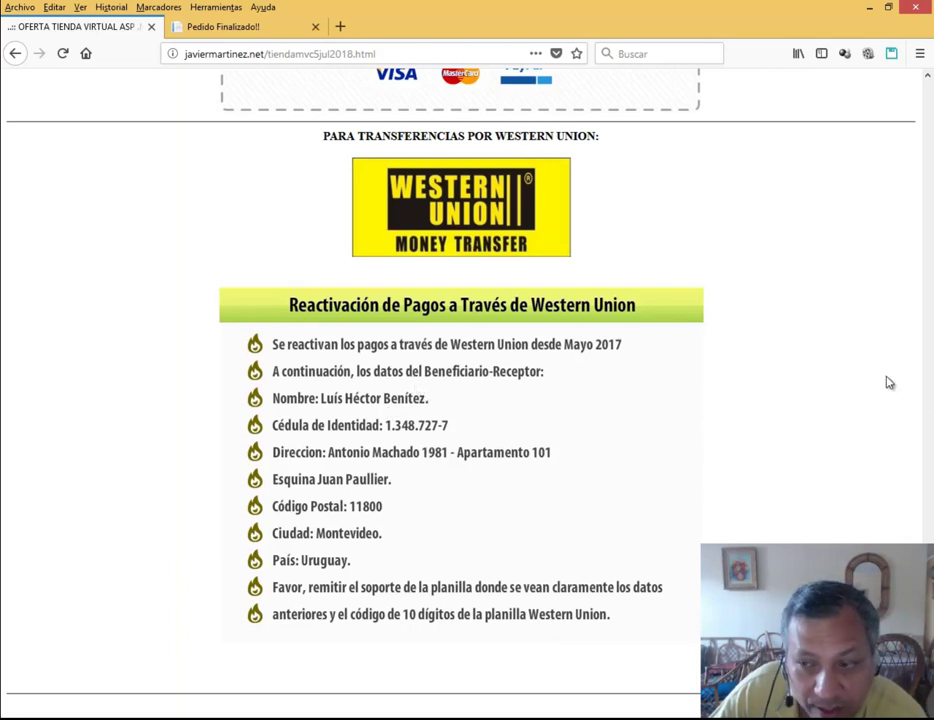
scroll(671, 514, up, 1)
scroll(642, 265, up, 4)
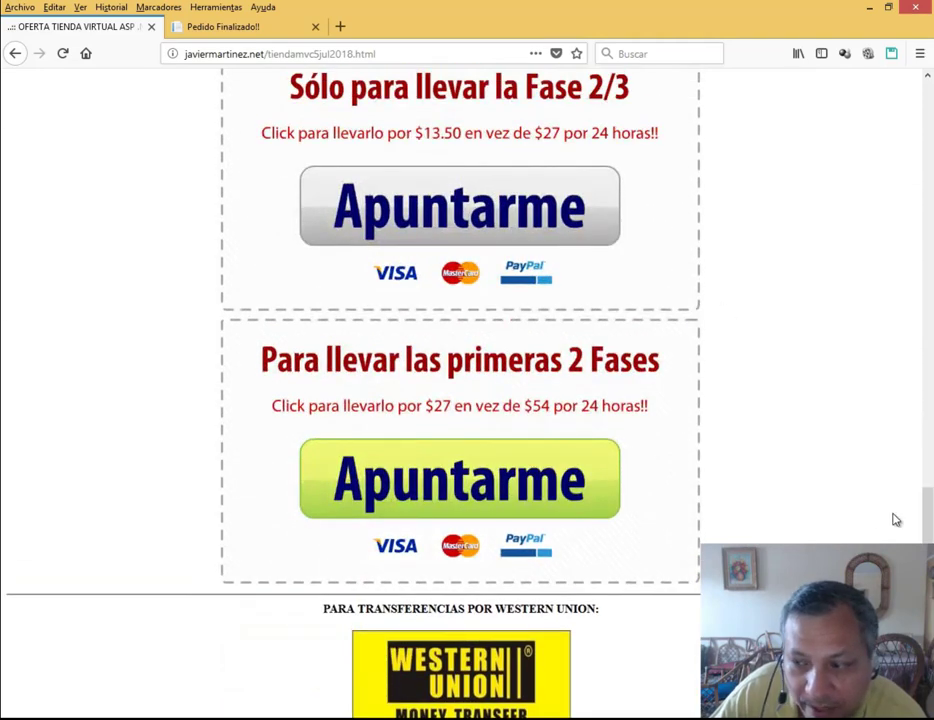
scroll(928, 496, down, 3)
scroll(460, 400, down, 1)
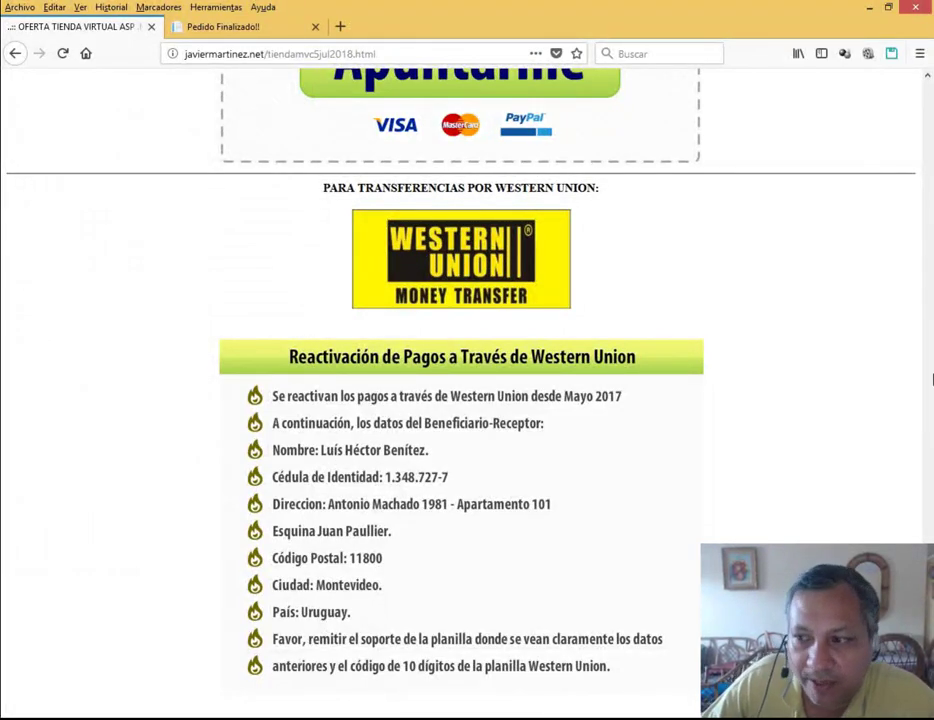
drag(927, 540, 929, 222)
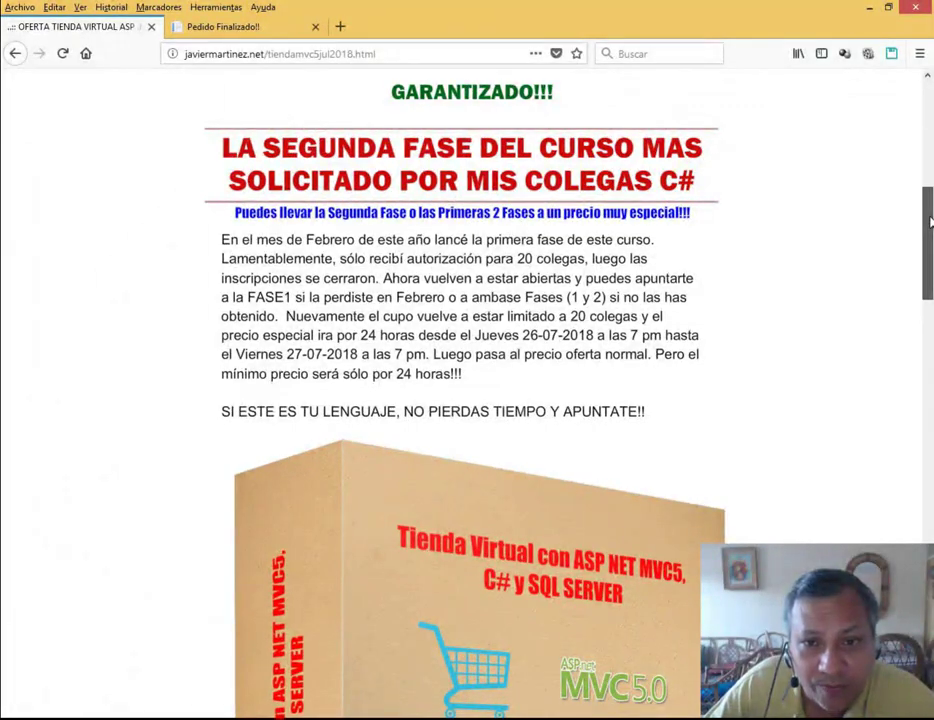
Step: Drag the scrollbar down to the first 2 Fases offer at $27 instead of $54
drag(930, 222, 930, 570)
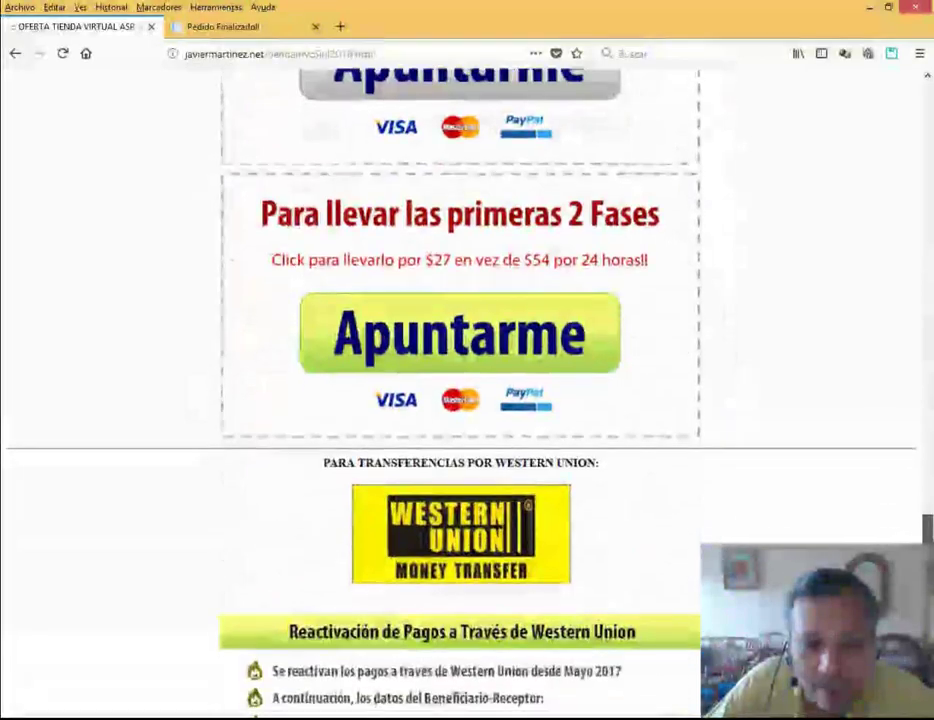